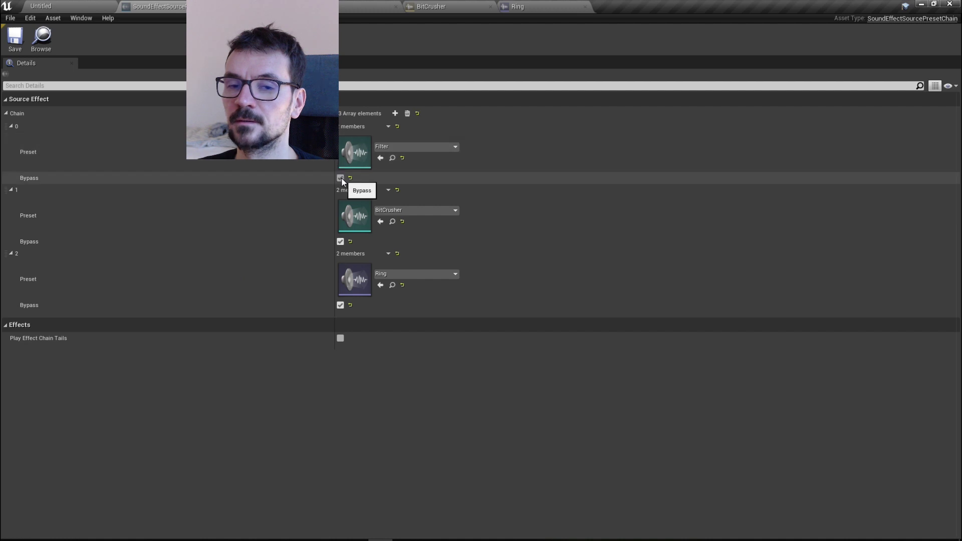
- Toggle Bypass on the Filter and Ring presets in the source effect chain, and return to the level editor
{"action": "left_click", "coordinate": [341, 178]}
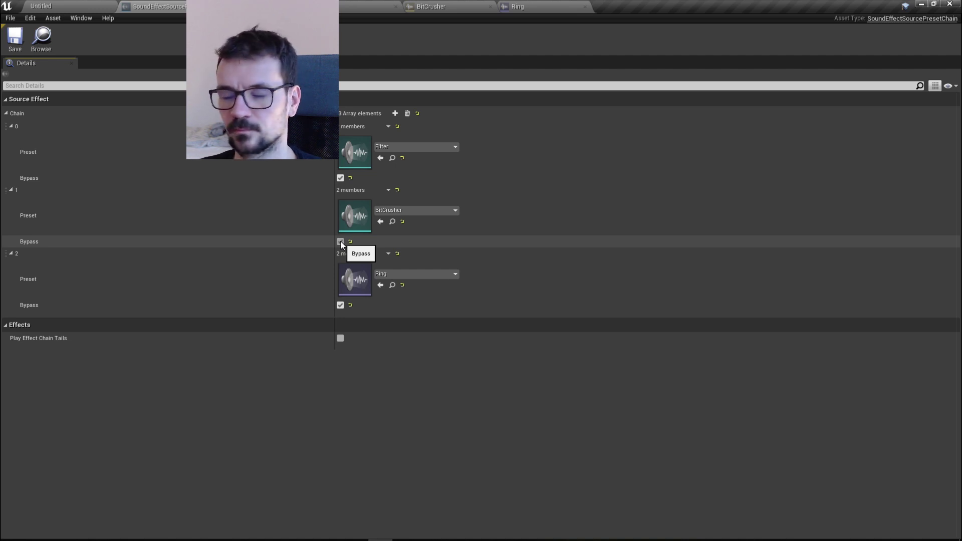
{"action": "left_click", "coordinate": [341, 305]}
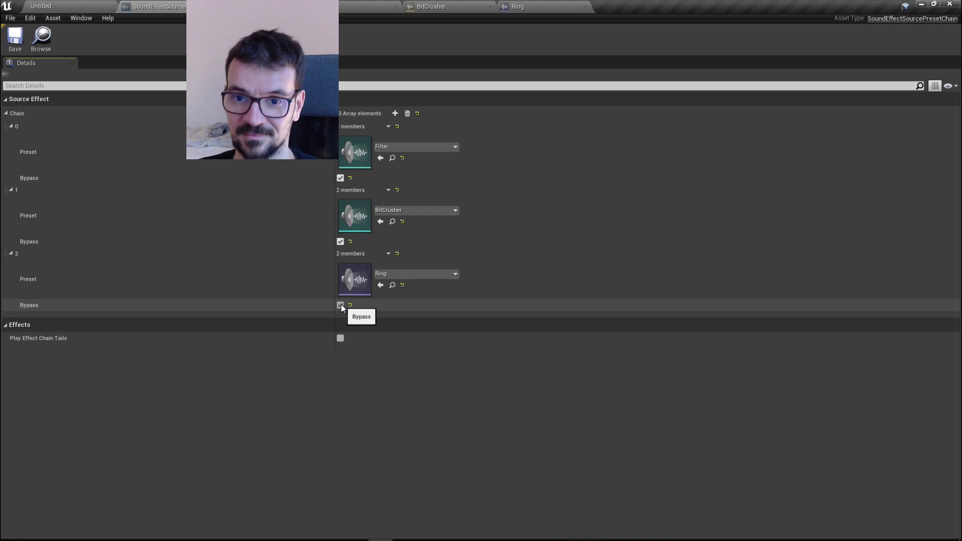
{"action": "left_click", "coordinate": [98, 5]}
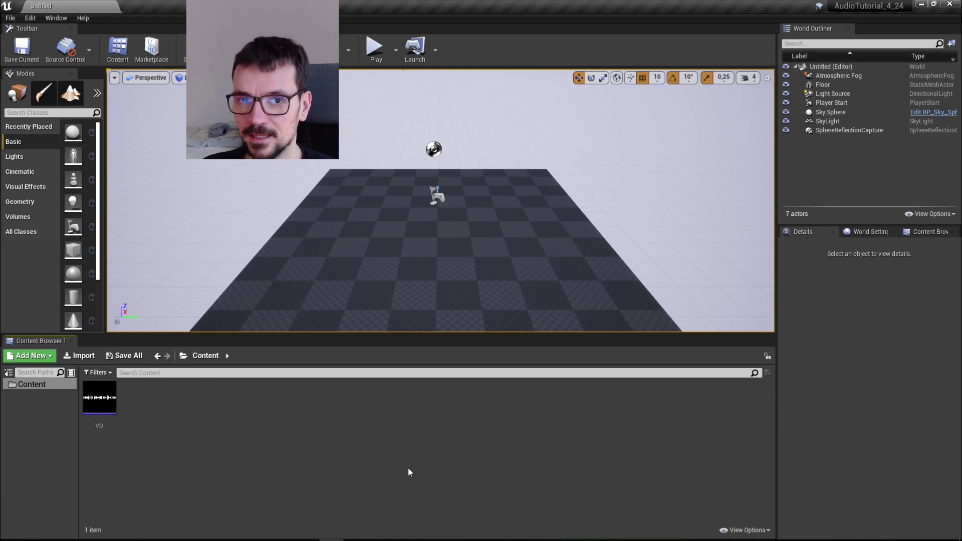
- Check in the built-in Audio plugins whether Synthesis and DSP Effects is enabled, and close the plugin browser
{"action": "left_click", "coordinate": [29, 18]}
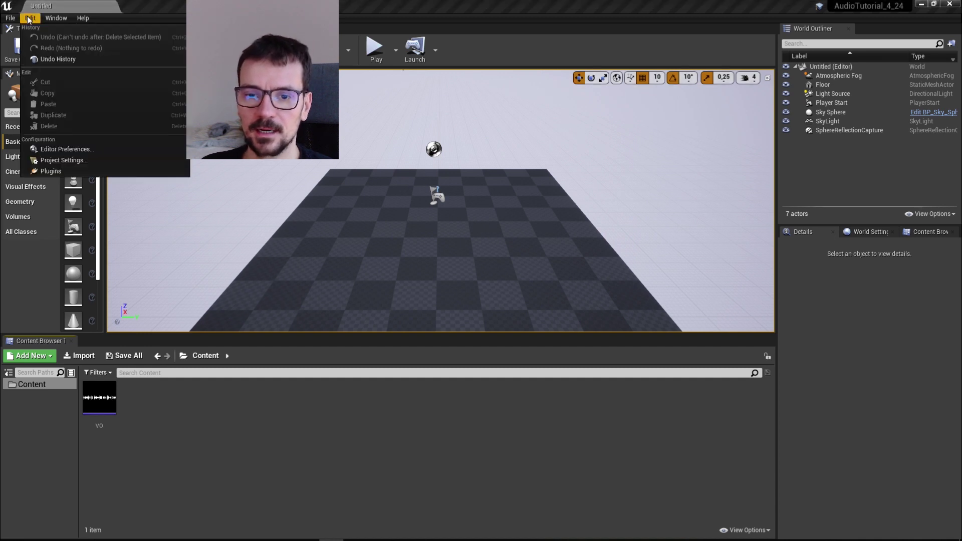
{"action": "left_click", "coordinate": [62, 172]}
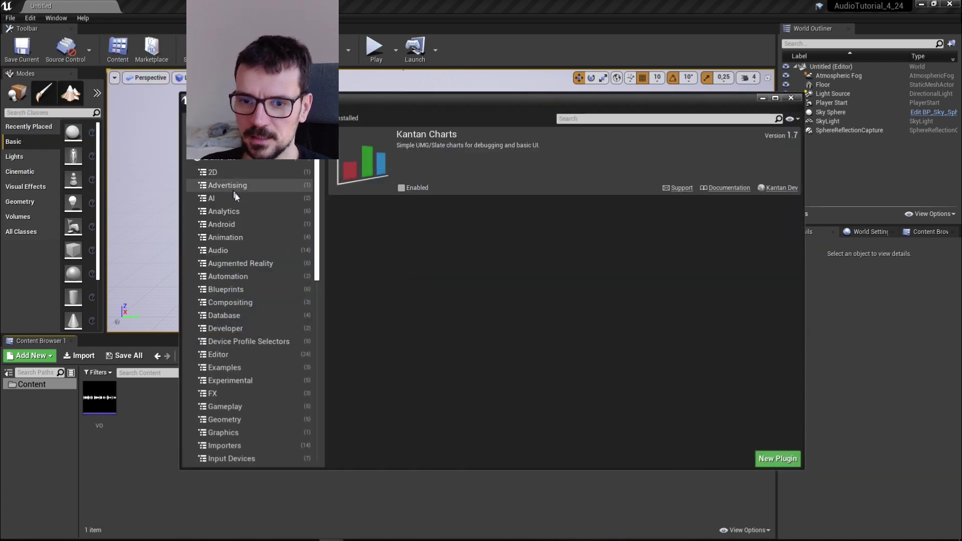
{"action": "left_click", "coordinate": [219, 250]}
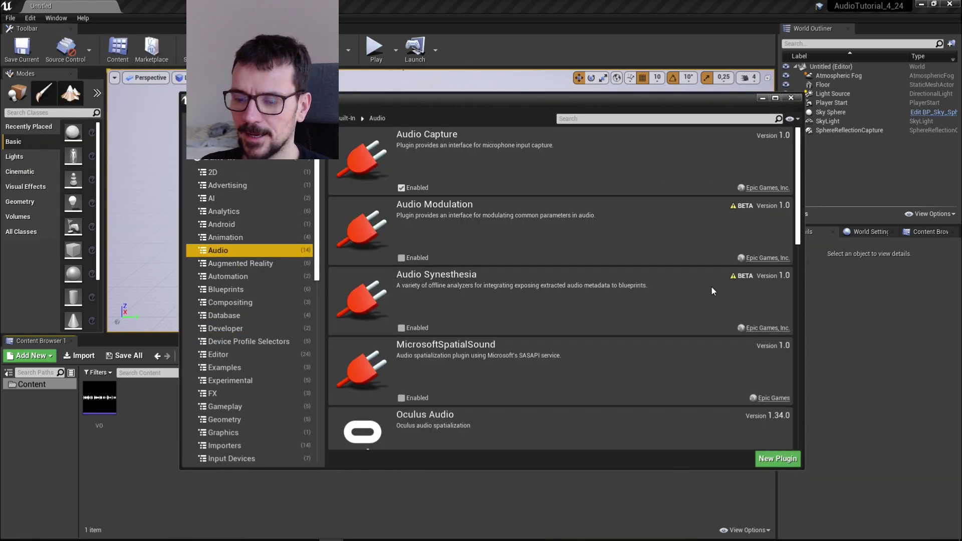
{"action": "left_click_drag", "start_coordinate": [796, 225], "coordinate": [782, 385]}
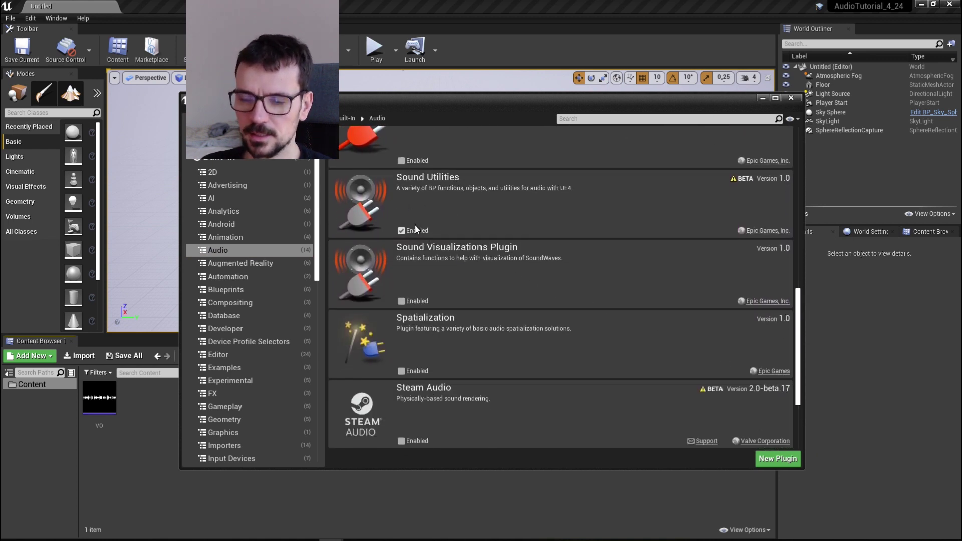
{"action": "scroll", "coordinate": [611, 286], "scroll_direction": "down", "scroll_amount": 3}
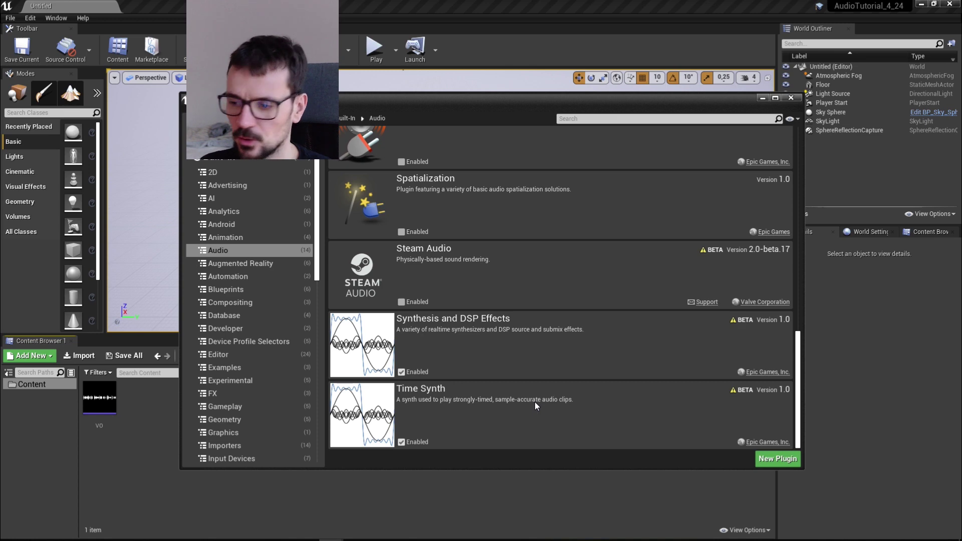
{"action": "left_click", "coordinate": [791, 98]}
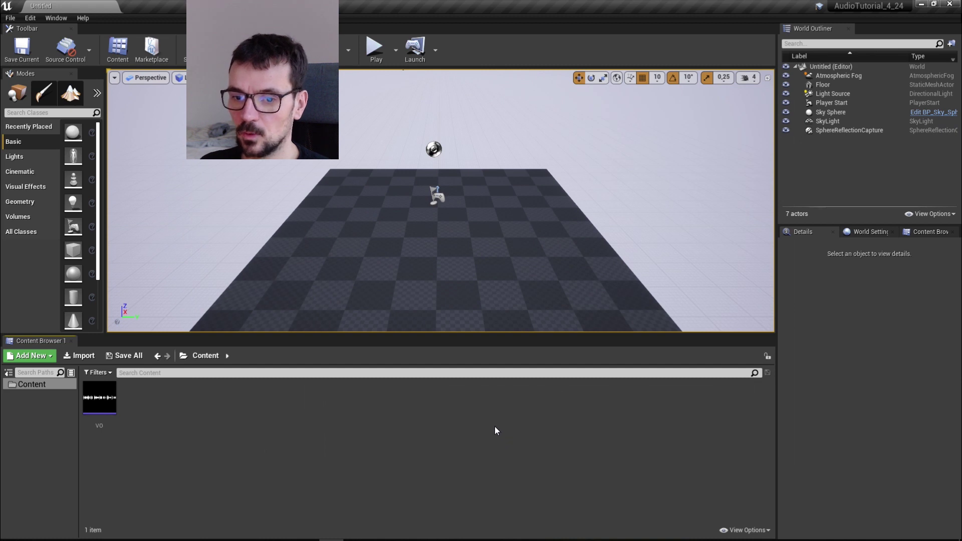
- Create a Source Effect Preset Chain asset named SoundEffectSourcePresetChain in the Content folder
{"action": "right_click", "coordinate": [178, 423]}
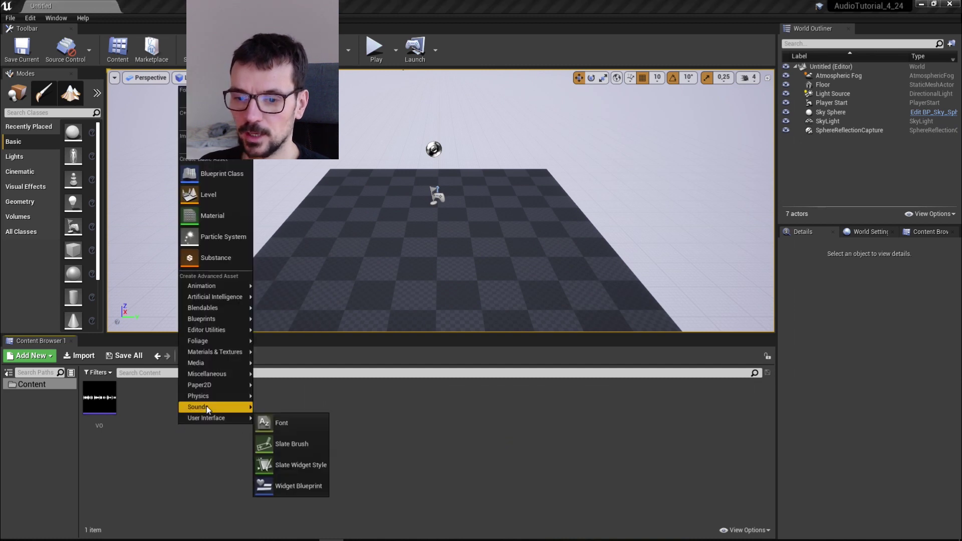
{"action": "mouse_move", "coordinate": [208, 409]}
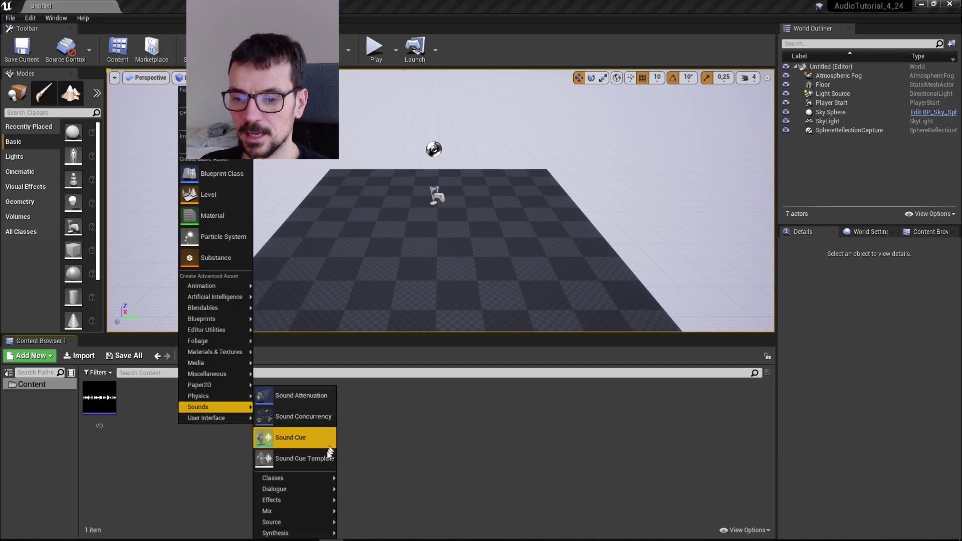
{"action": "mouse_move", "coordinate": [316, 505]}
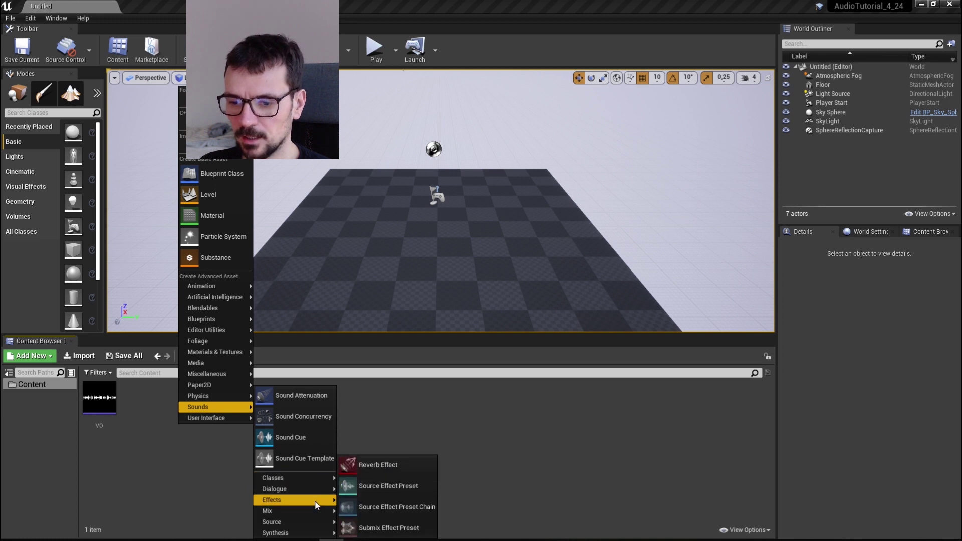
{"action": "left_click", "coordinate": [386, 509]}
{"action": "key", "text": "BackSpace"}
{"action": "key", "text": "BackSpace"}
{"action": "key", "text": "BackSpace"}
{"action": "key", "text": "Return"}
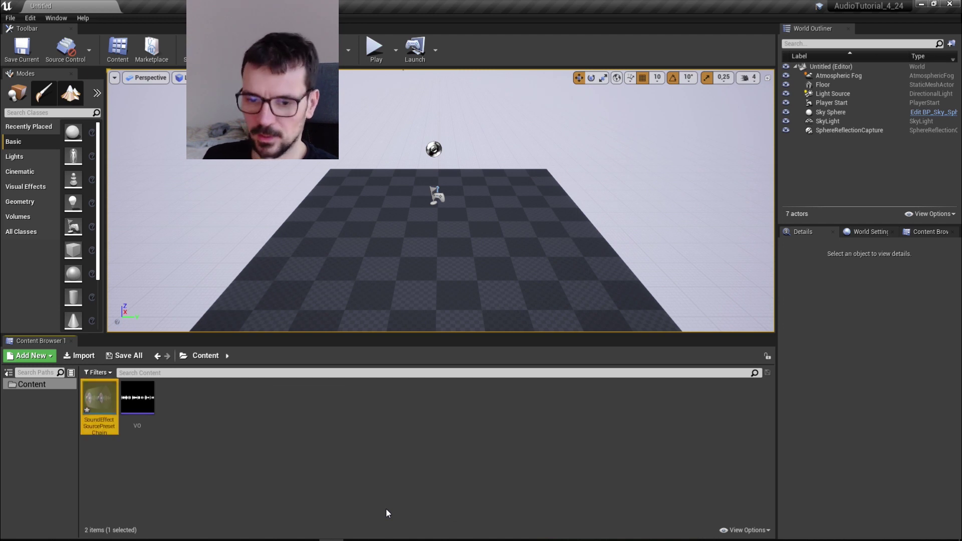
- Open the preset chain, add eight elements to its Chain array, and expand elements 0 and 1
{"action": "double_click", "coordinate": [96, 391]}
{"action": "left_click", "coordinate": [395, 113]}
{"action": "left_click", "coordinate": [394, 114]}
{"action": "left_click", "coordinate": [395, 113]}
{"action": "left_click", "coordinate": [395, 113]}
{"action": "left_click", "coordinate": [395, 113]}
{"action": "left_click", "coordinate": [395, 114]}
{"action": "left_click", "coordinate": [395, 113]}
{"action": "left_click", "coordinate": [394, 113]}
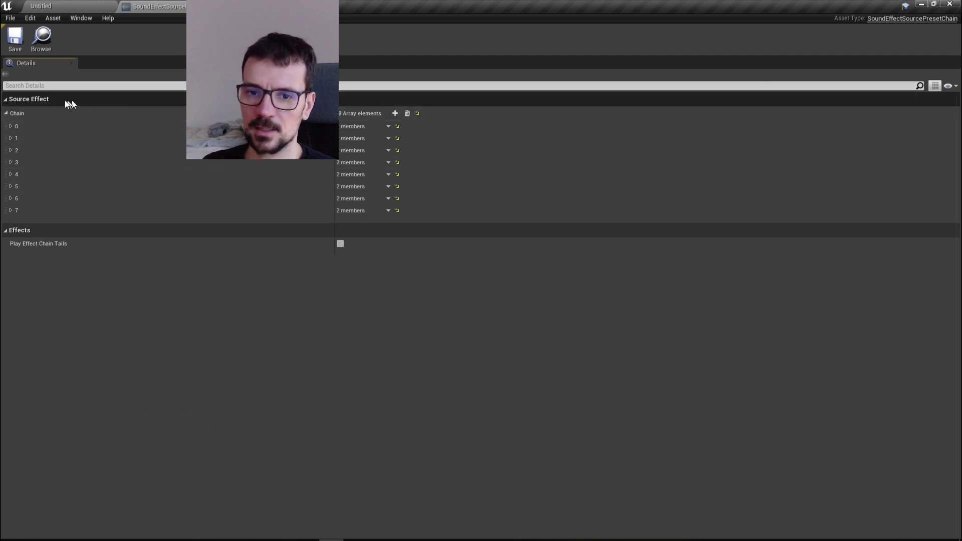
{"action": "left_click", "coordinate": [11, 127]}
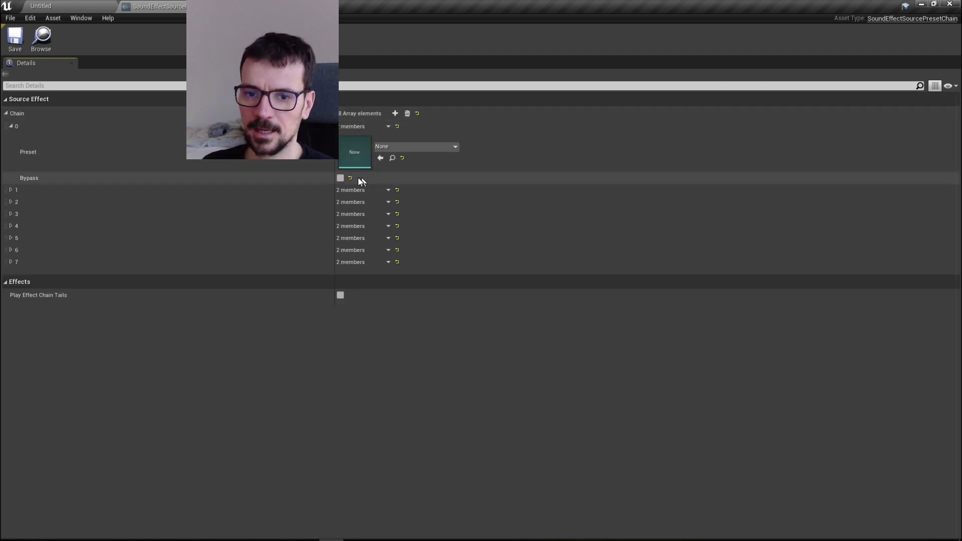
{"action": "left_click", "coordinate": [10, 189]}
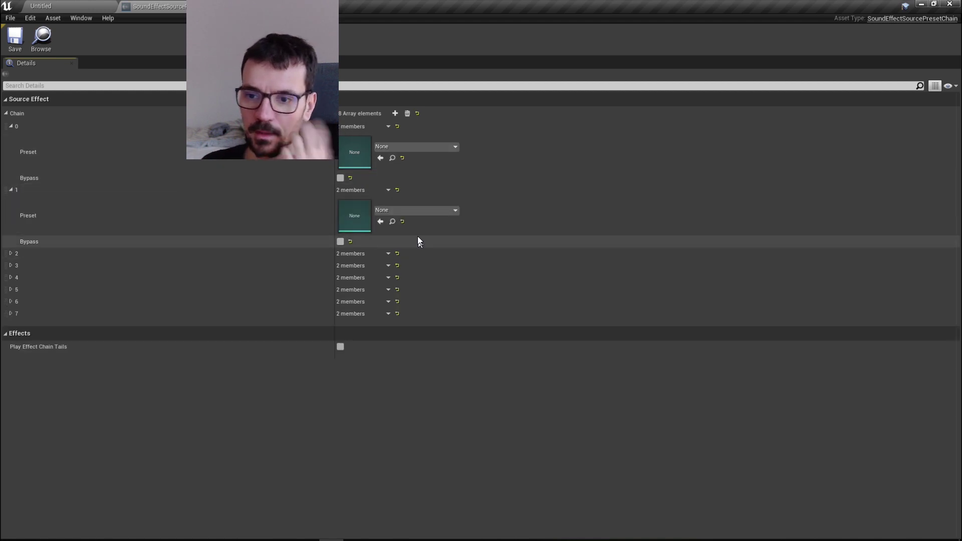
- Create a Source Effect Preset of class SourceEffectFilterPreset in the Content folder
{"action": "left_click", "coordinate": [71, 4]}
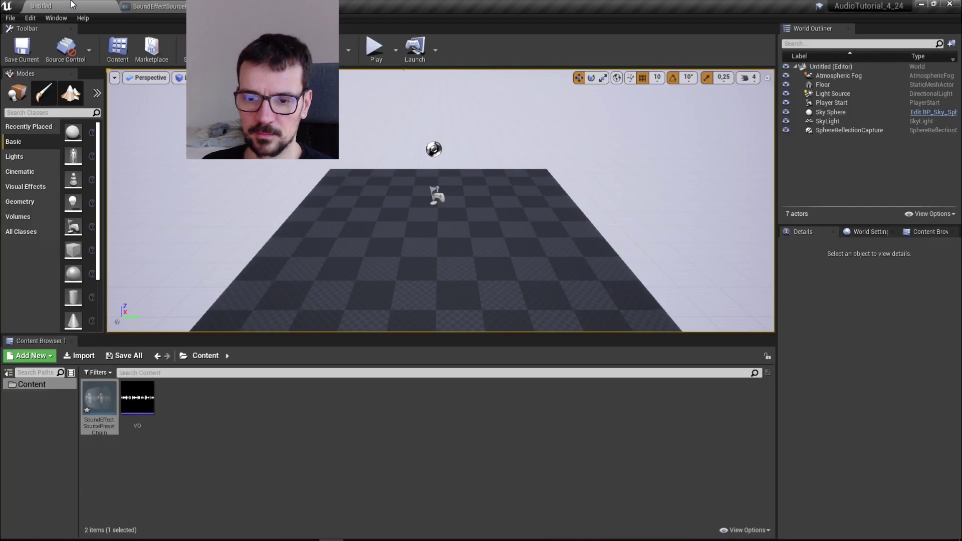
{"action": "left_click", "coordinate": [227, 427]}
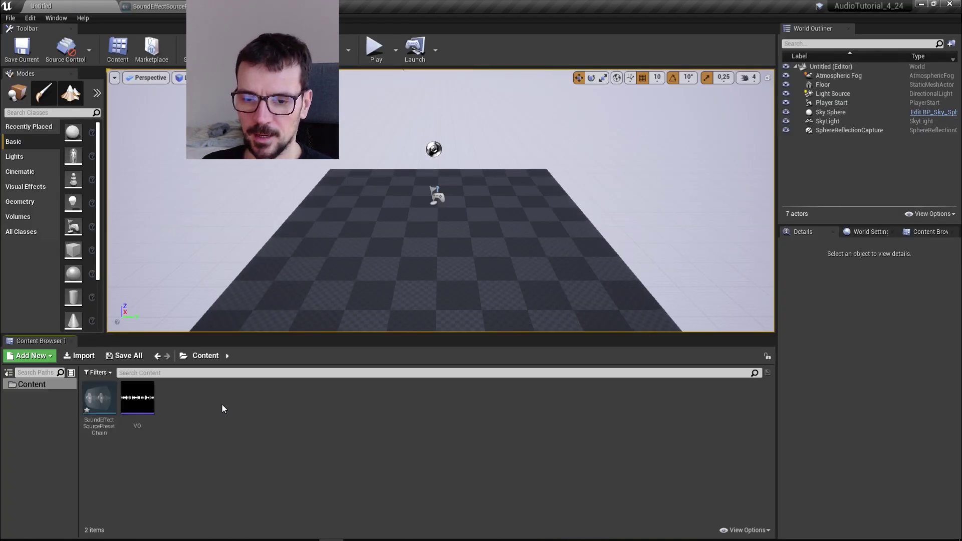
{"action": "right_click", "coordinate": [224, 409]}
{"action": "mouse_move", "coordinate": [232, 393]}
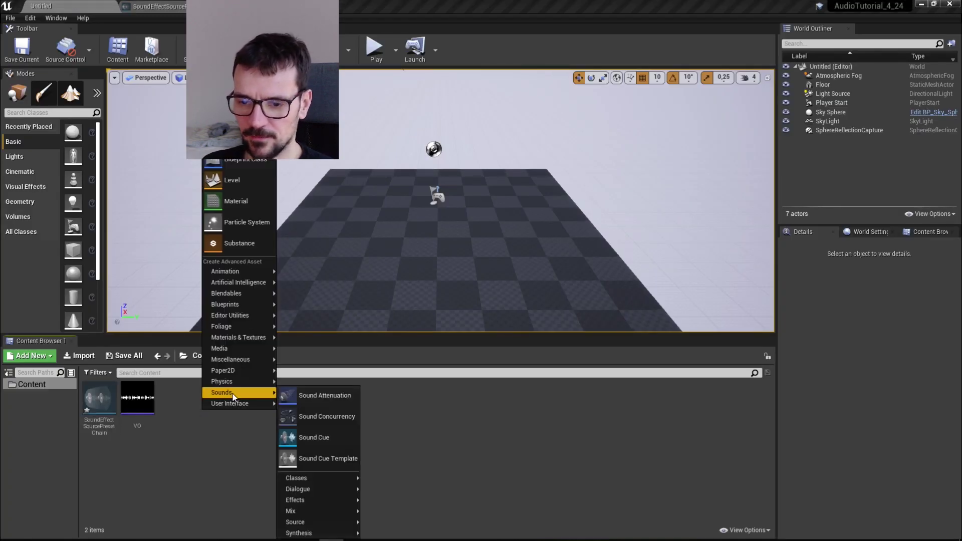
{"action": "mouse_move", "coordinate": [343, 502]}
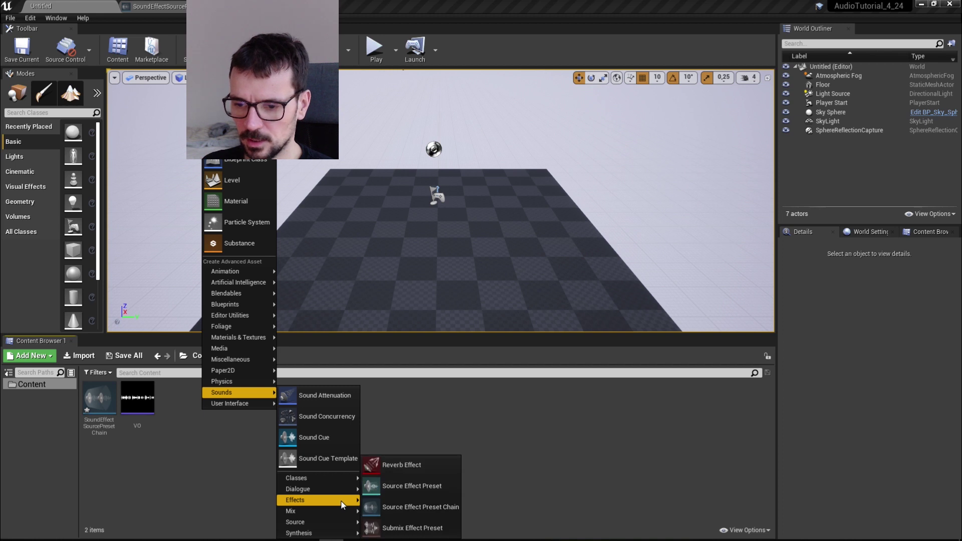
{"action": "left_click", "coordinate": [434, 491]}
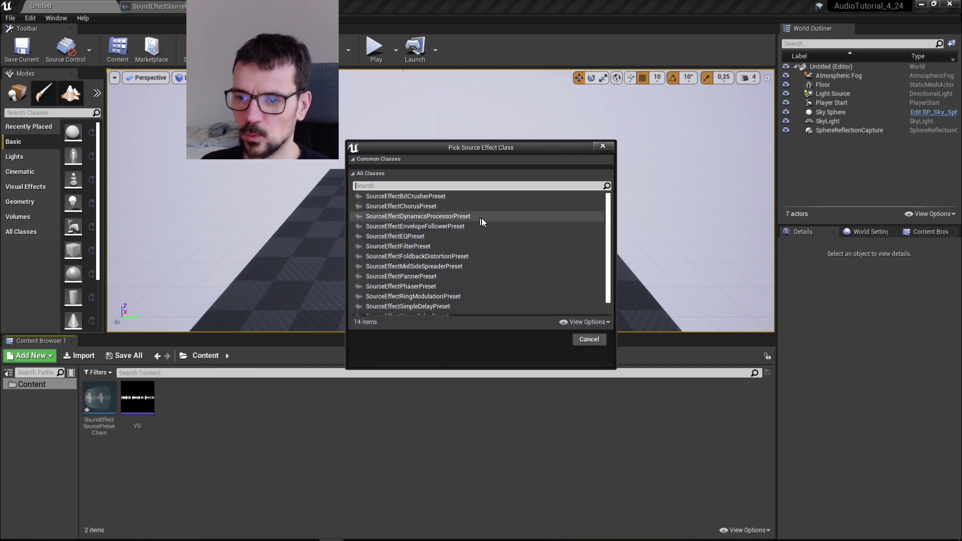
{"action": "left_click", "coordinate": [434, 246]}
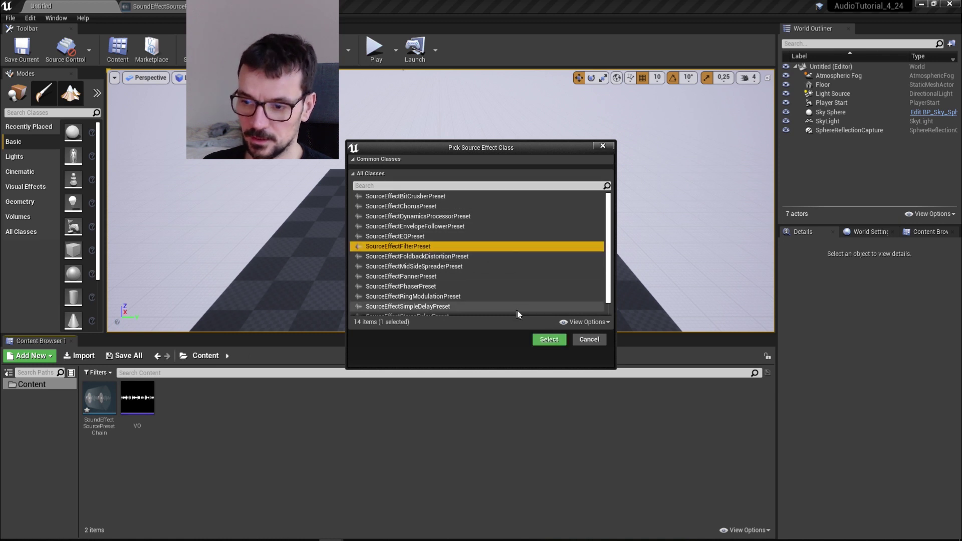
{"action": "left_click", "coordinate": [547, 339]}
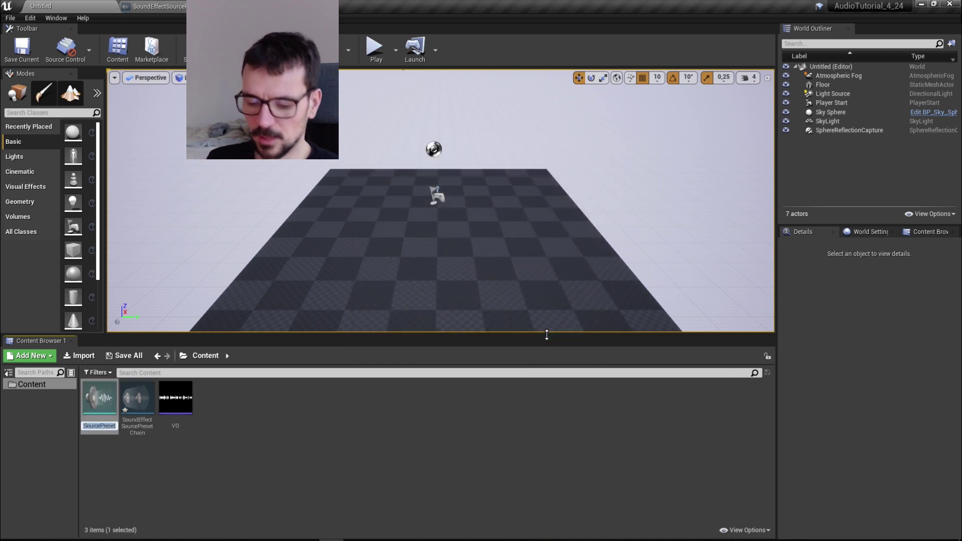
- Name the new filter preset asset Filter1
{"action": "type", "text": "Filter"}
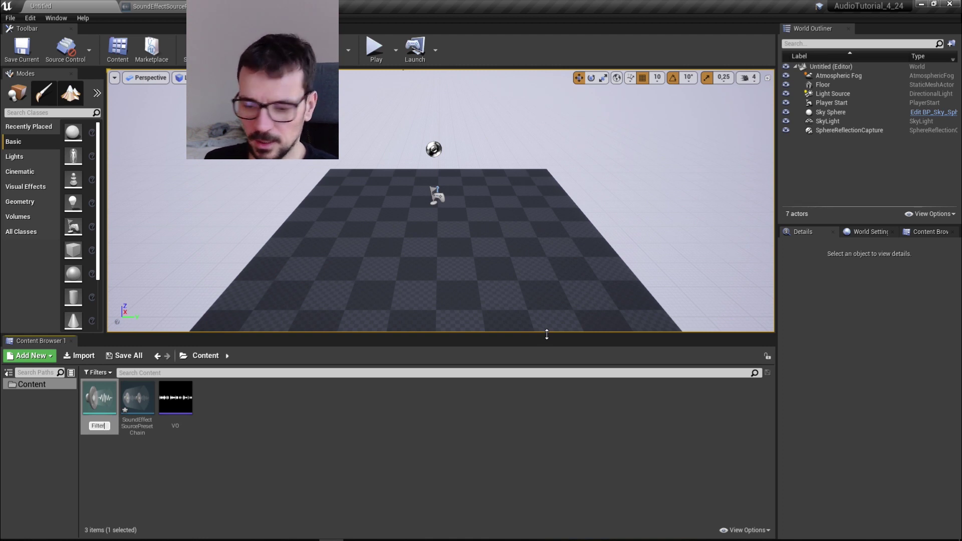
{"action": "key", "text": "Return"}
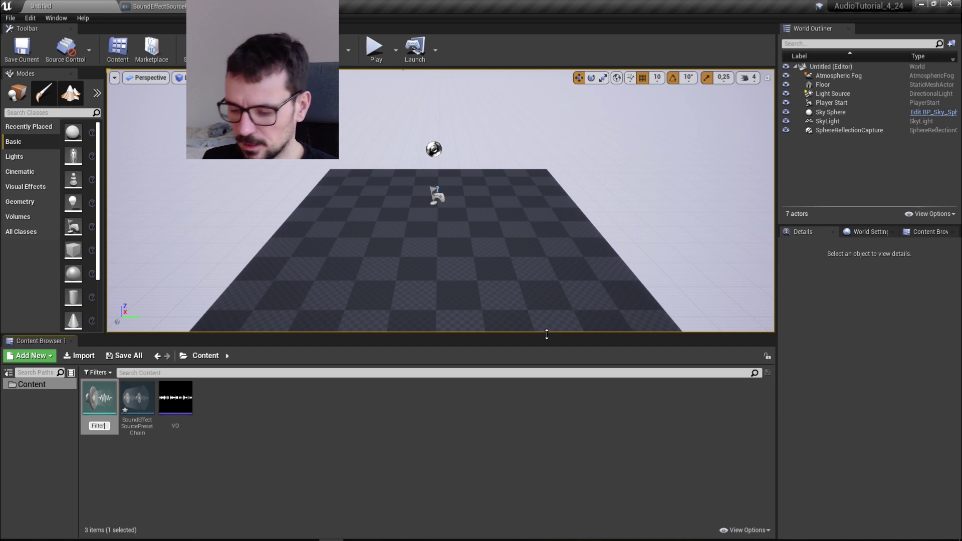
{"action": "key", "text": "Return"}
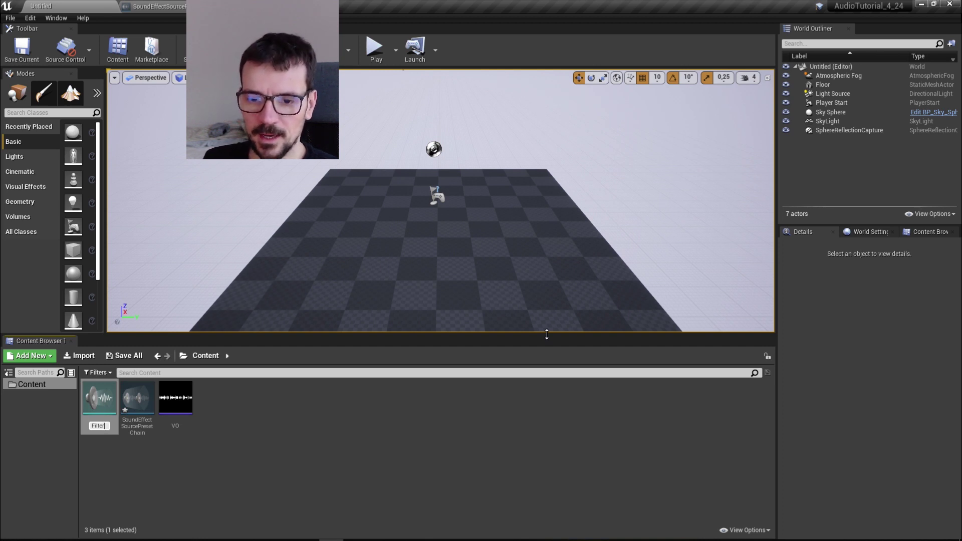
{"action": "type", "text": "1"}
{"action": "key", "text": "Return"}
{"action": "left_click", "coordinate": [316, 443]}
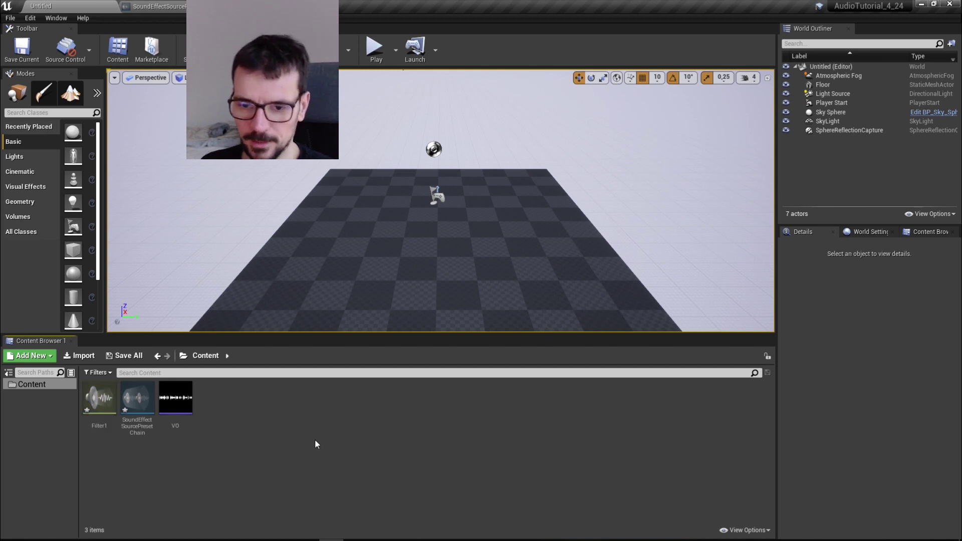
- Open the Filter1 preset and review the available Filter Type options
{"action": "double_click", "coordinate": [102, 400]}
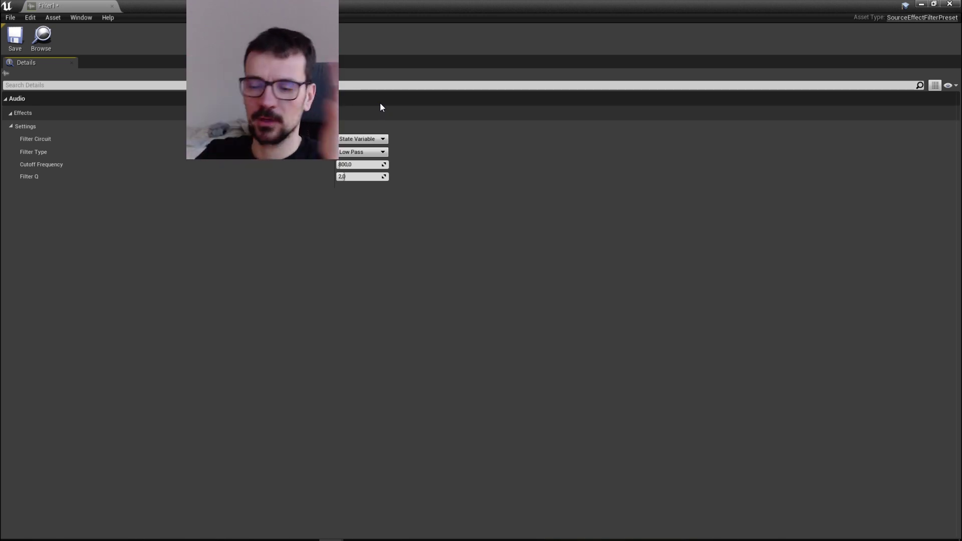
{"action": "left_click", "coordinate": [383, 152]}
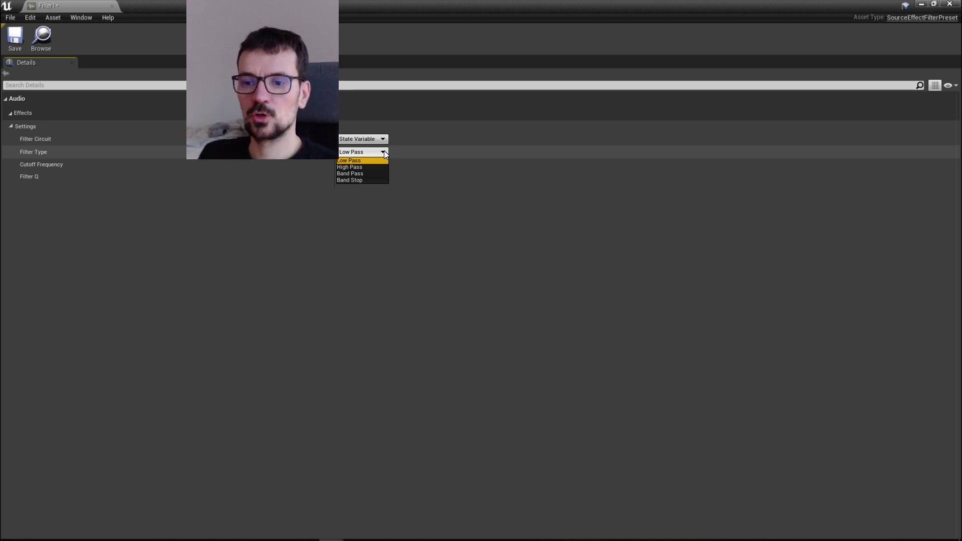
{"action": "left_click", "coordinate": [401, 172]}
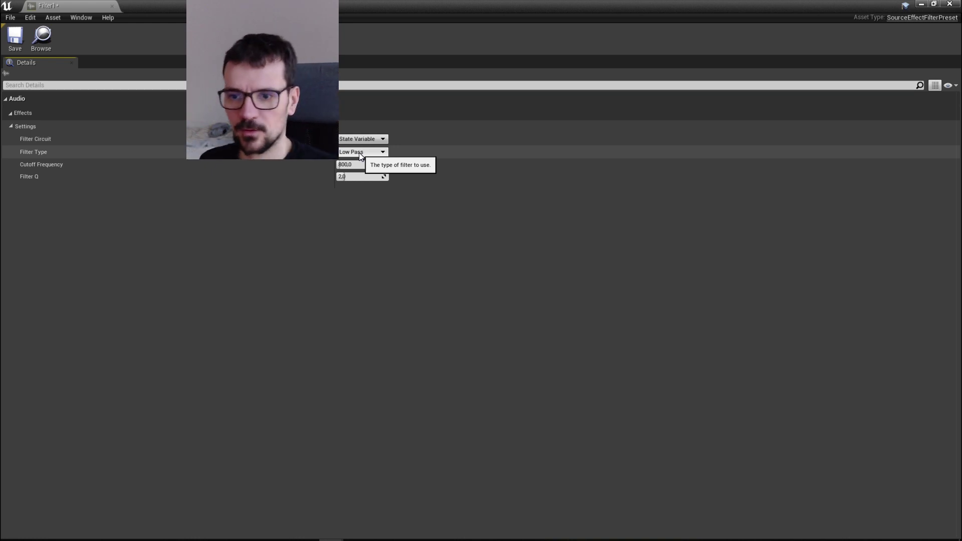
- Try the High Pass and Band Pass filter types on the Filter1 preset
{"action": "left_click", "coordinate": [375, 151]}
{"action": "left_click", "coordinate": [375, 167]}
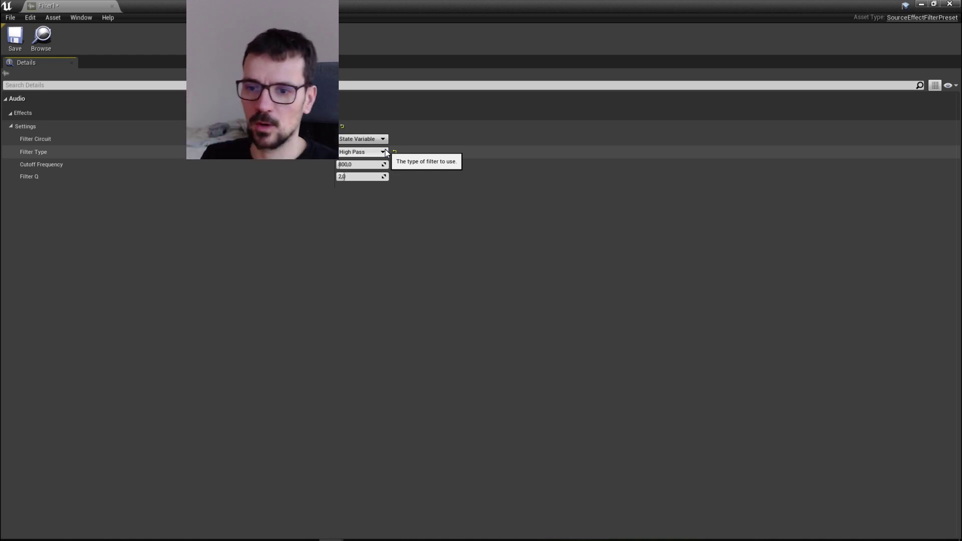
{"action": "left_click", "coordinate": [362, 152]}
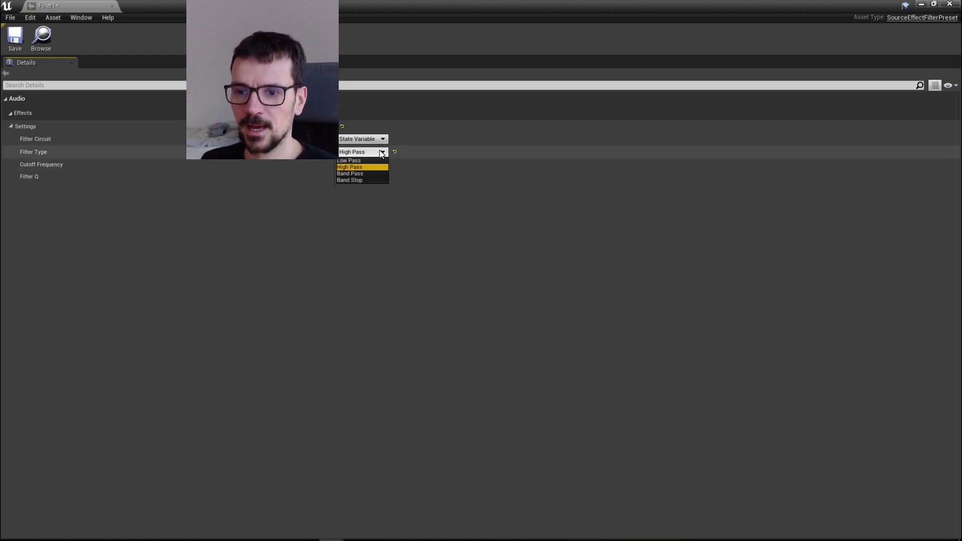
{"action": "left_click", "coordinate": [357, 174]}
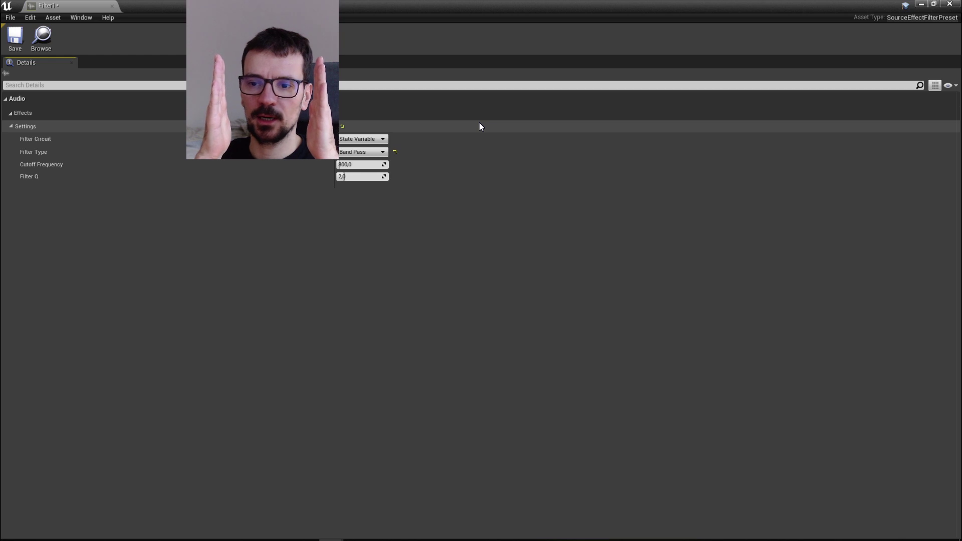
- Set the Filter1 preset's filter type to Band Stop
{"action": "left_click", "coordinate": [378, 153]}
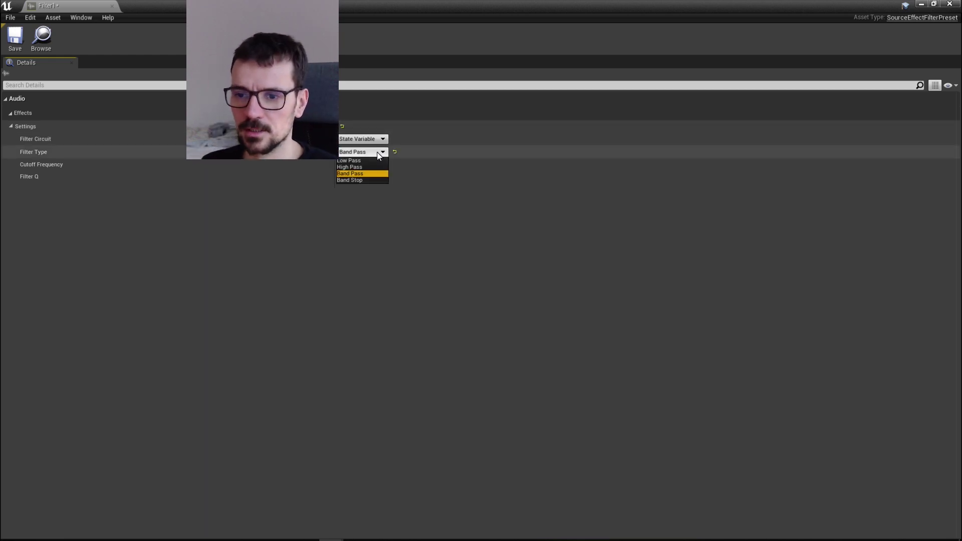
{"action": "left_click", "coordinate": [379, 153]}
{"action": "left_click", "coordinate": [379, 152]}
{"action": "left_click", "coordinate": [351, 180]}
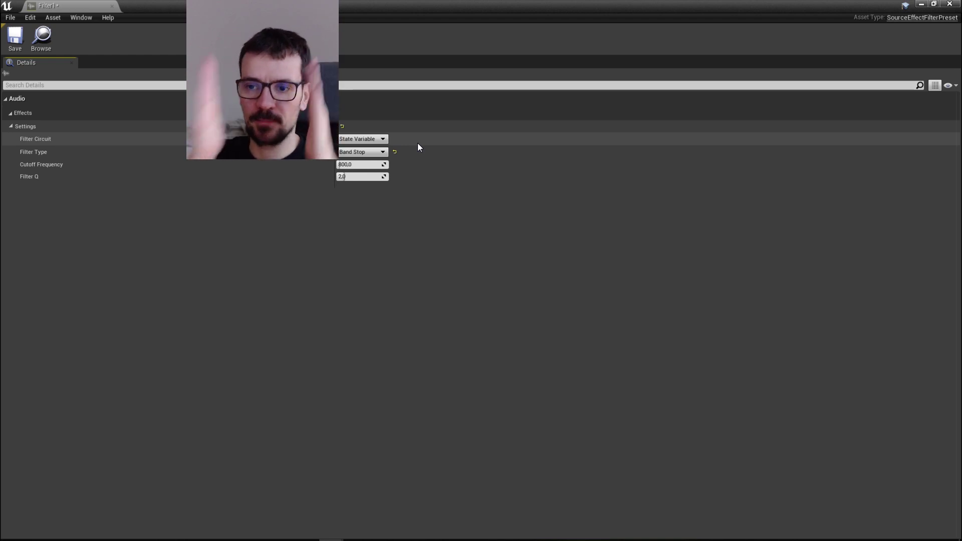
- Set the Filter1 preset's filter type to Band Pass and its cutoff frequency to 2700
{"action": "left_click", "coordinate": [377, 152]}
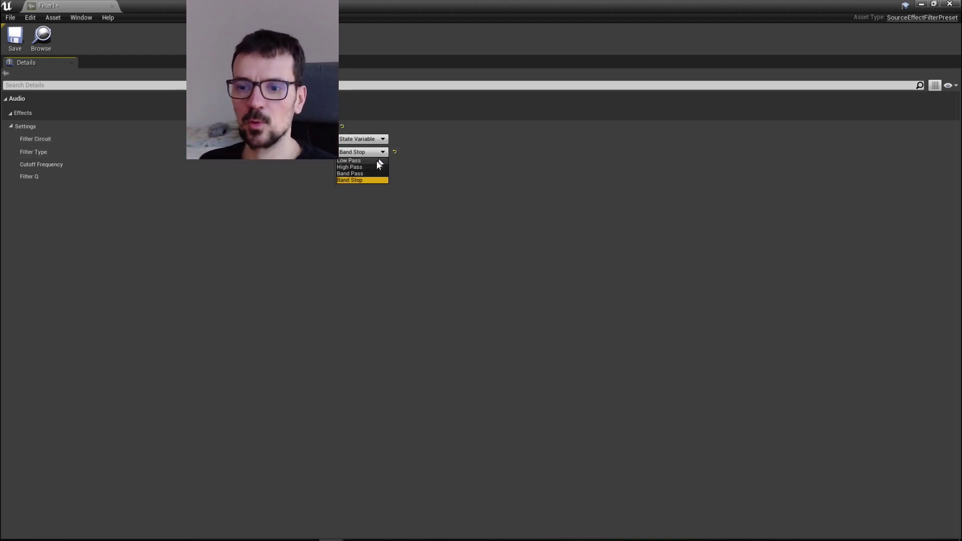
{"action": "left_click", "coordinate": [367, 174]}
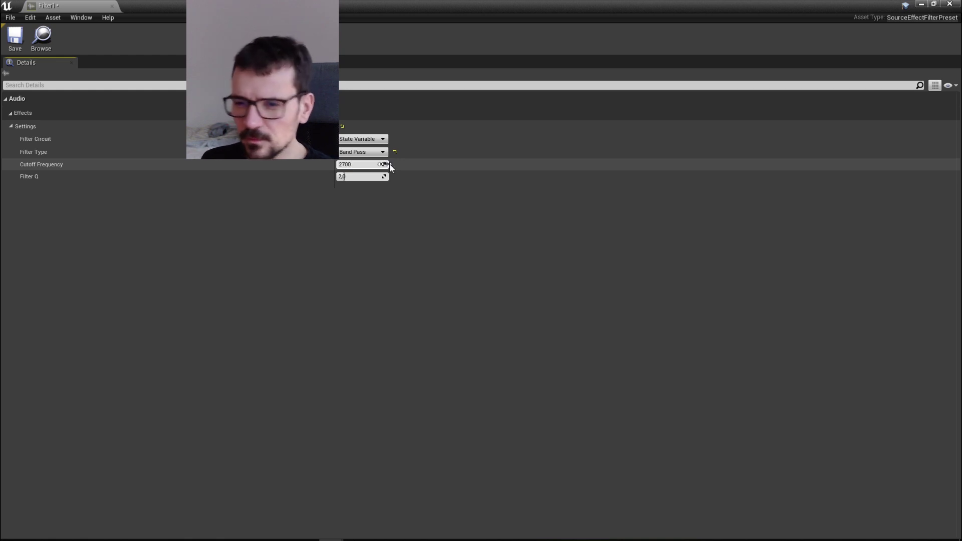
{"action": "left_click_drag", "start_coordinate": [391, 167], "coordinate": [413, 162]}
- Switch the Filter1 preset's filter circuit to Ladder
{"action": "left_click_drag", "start_coordinate": [50, 6], "coordinate": [75, 4]}
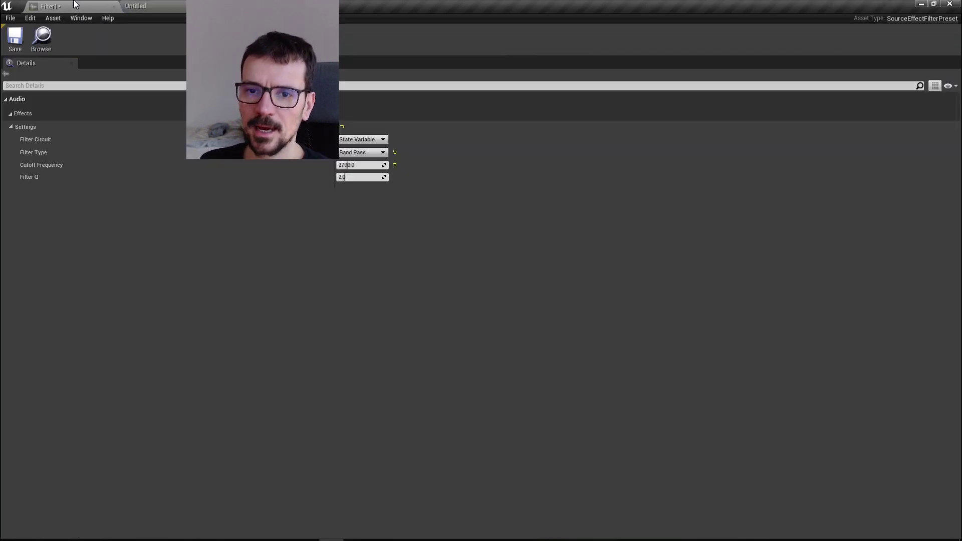
{"action": "left_click", "coordinate": [383, 141]}
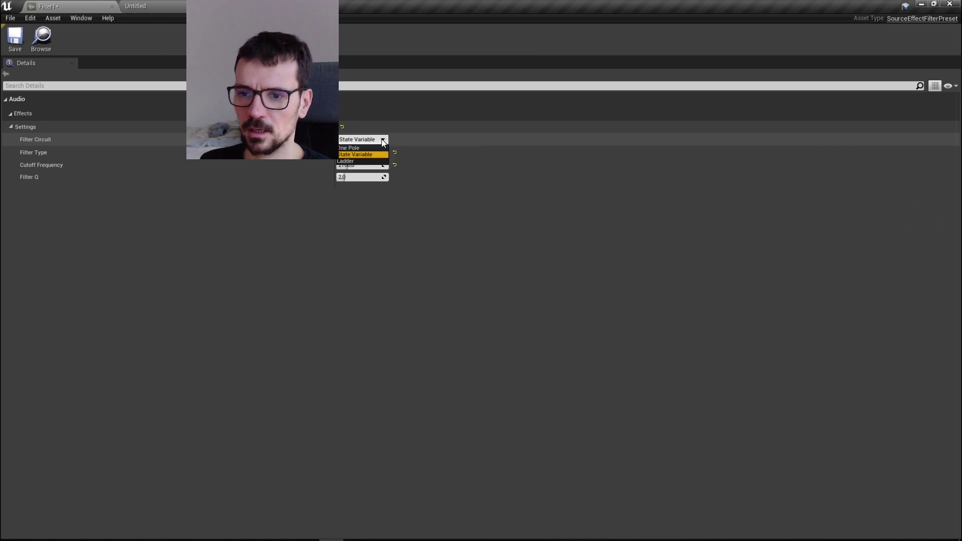
{"action": "left_click", "coordinate": [349, 161]}
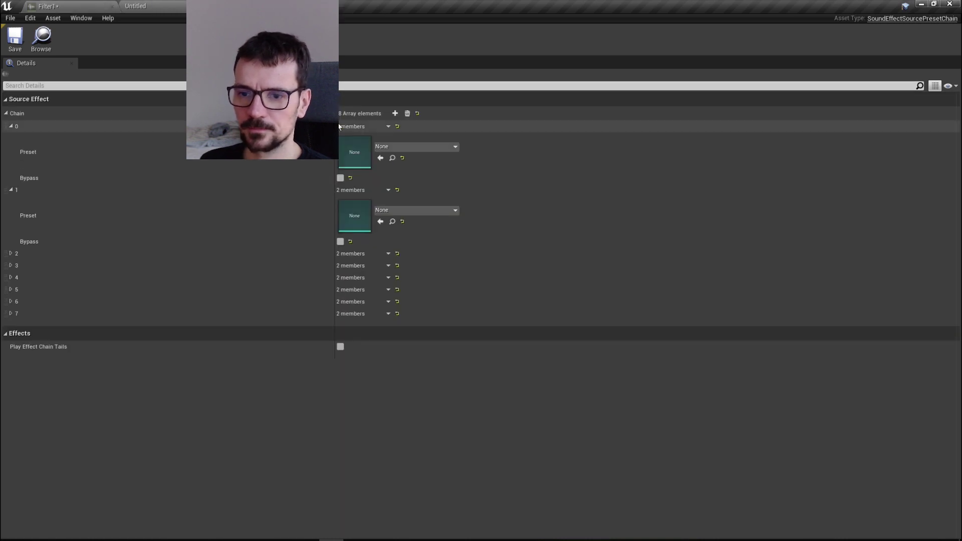
- Empty the source effect preset chain and add a single element that uses the Filter1 preset
{"action": "left_click", "coordinate": [407, 114]}
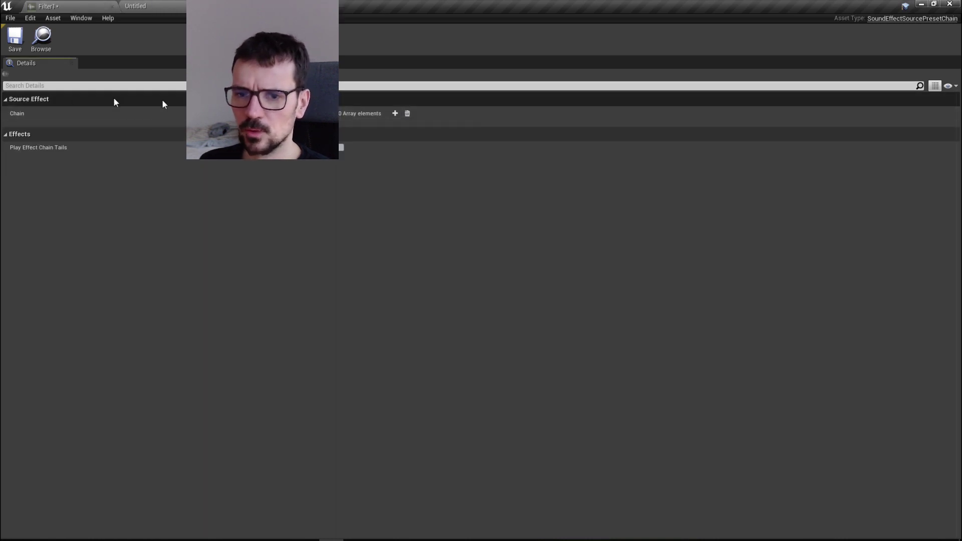
{"action": "left_click", "coordinate": [397, 114]}
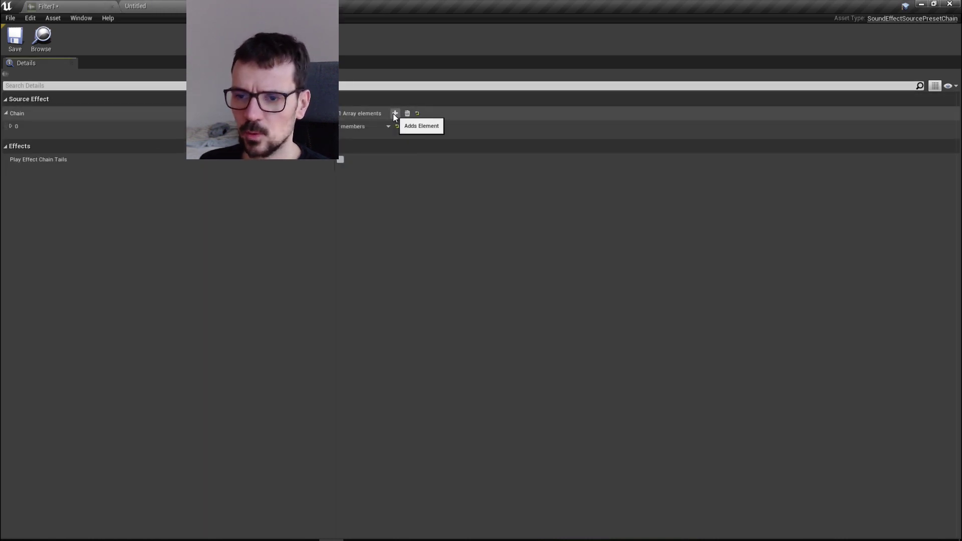
{"action": "left_click", "coordinate": [12, 127]}
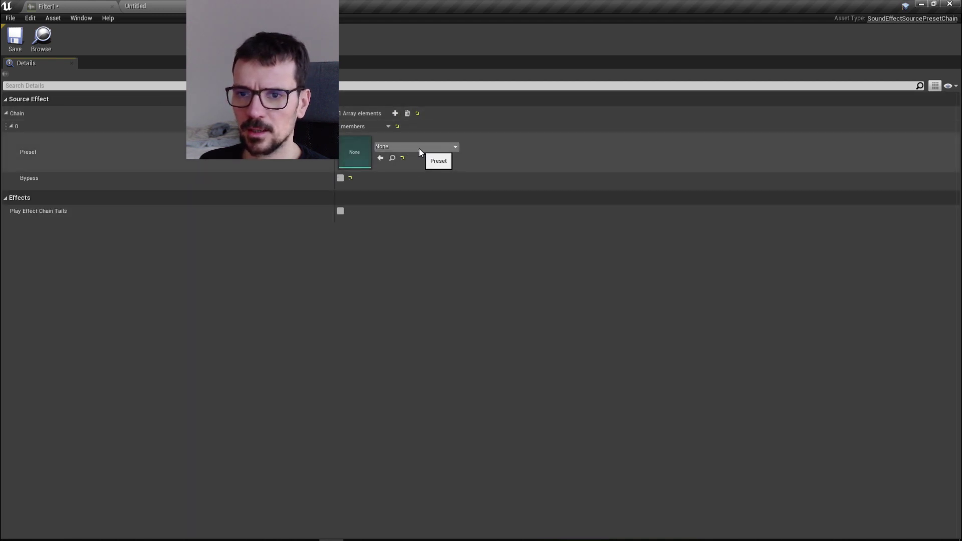
{"action": "left_click", "coordinate": [419, 148]}
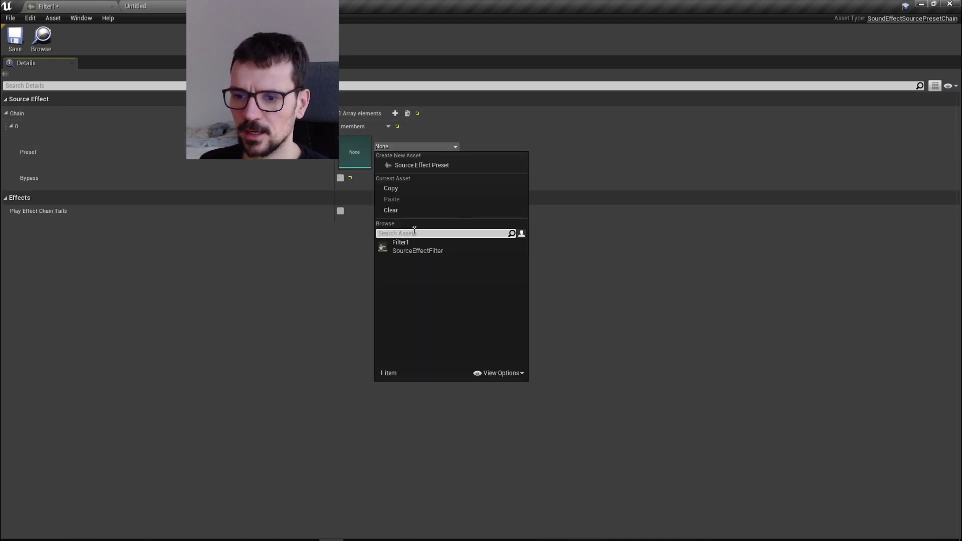
{"action": "left_click", "coordinate": [406, 250]}
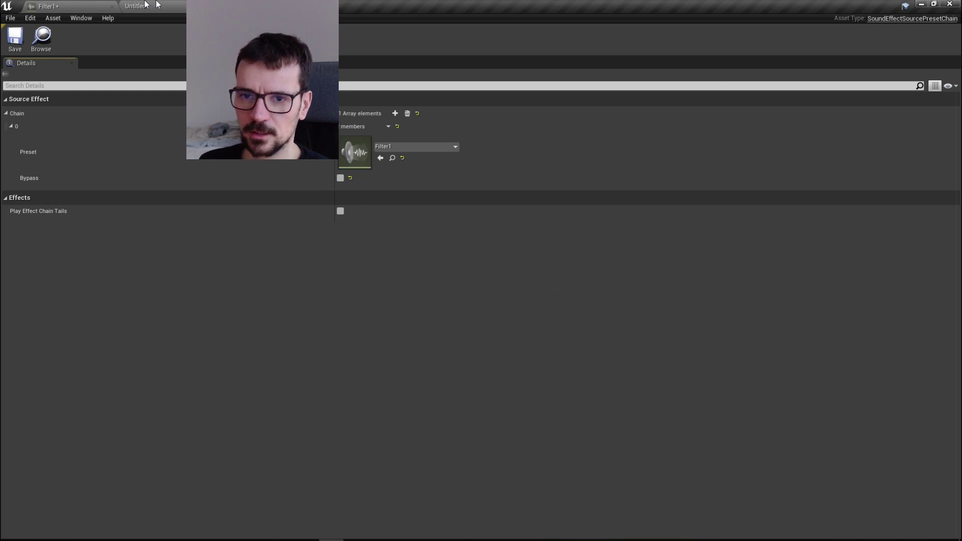
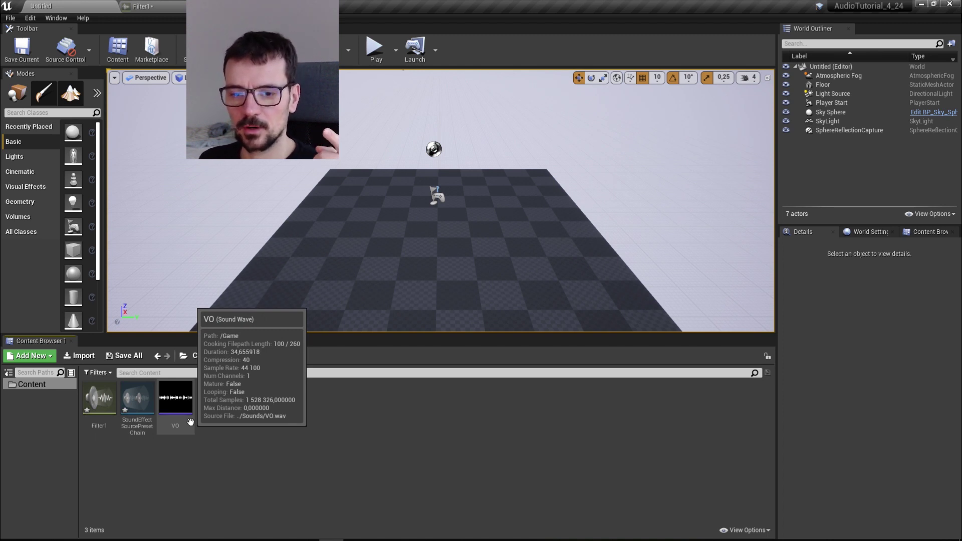
- Open the VO sound wave and assign SoundEffectSourcePresetChain as its Source Effect Chain
{"action": "double_click", "coordinate": [175, 400]}
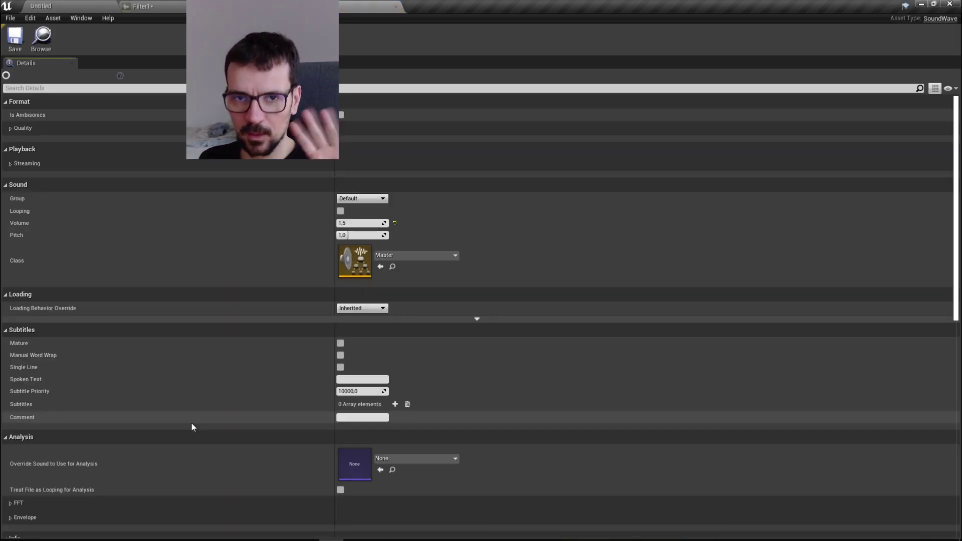
{"action": "scroll", "coordinate": [602, 397], "scroll_direction": "down", "scroll_amount": 10}
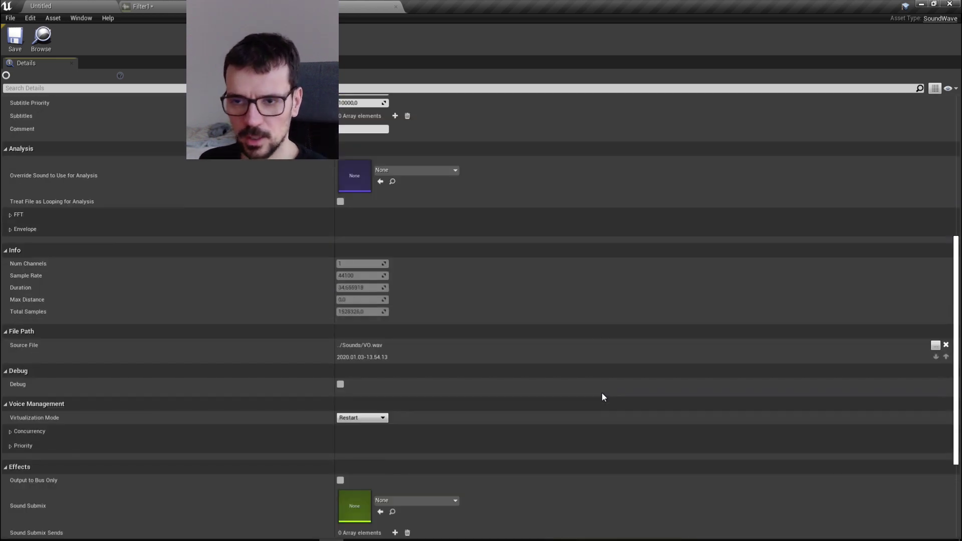
{"action": "scroll", "coordinate": [602, 394], "scroll_direction": "down", "scroll_amount": 5}
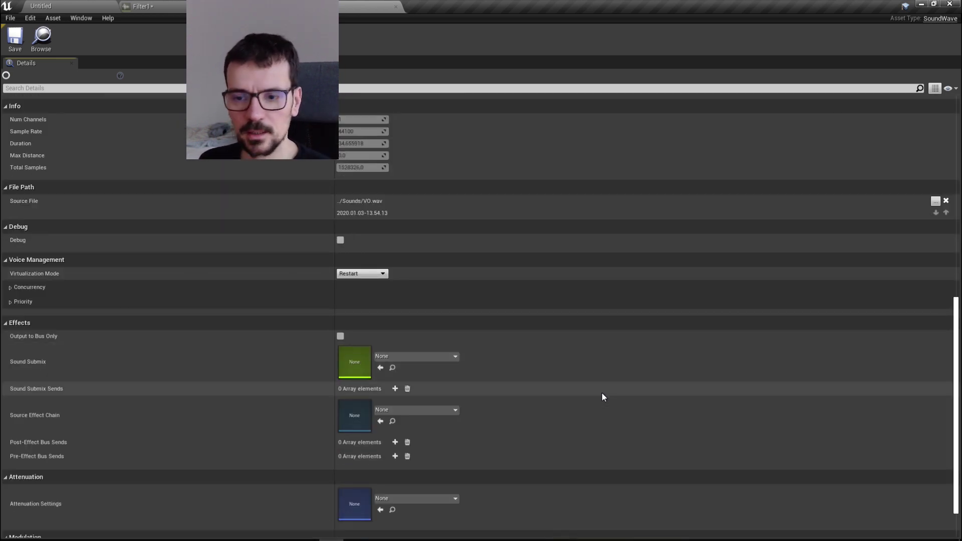
{"action": "scroll", "coordinate": [602, 397], "scroll_direction": "down", "scroll_amount": 2}
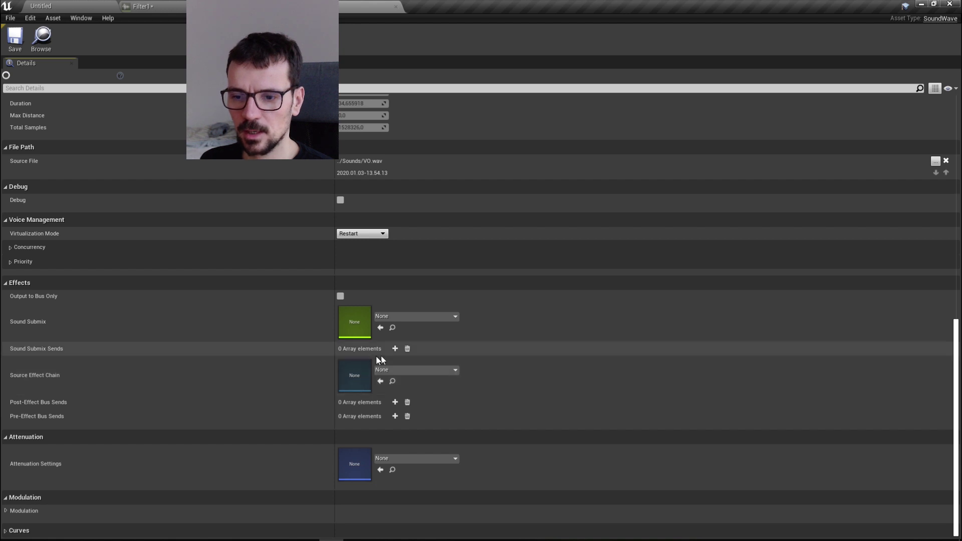
{"action": "left_click", "coordinate": [391, 370]}
{"action": "left_click", "coordinate": [446, 232]}
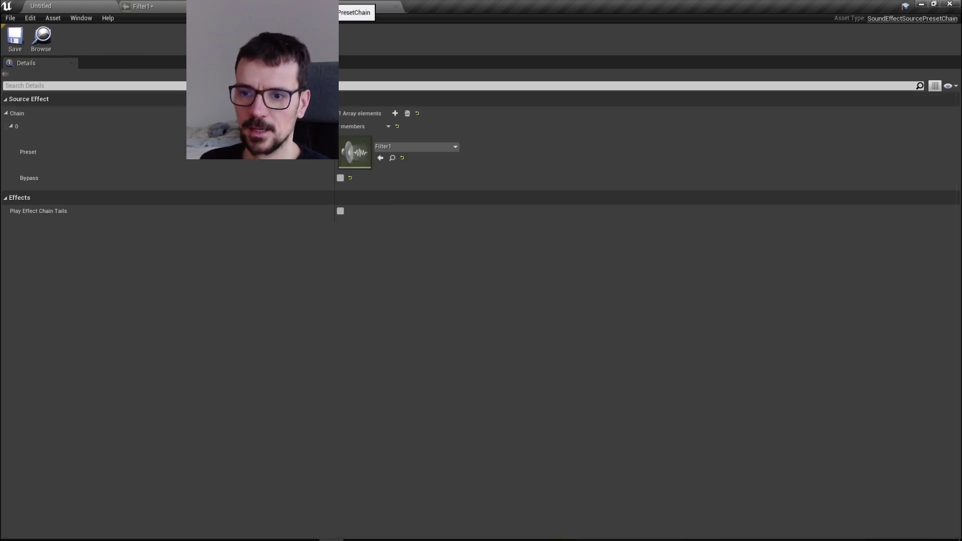
- Save the Filter1 preset and preview the VO sound wave with the chain element's Bypass switched on and off
{"action": "left_click", "coordinate": [134, 7]}
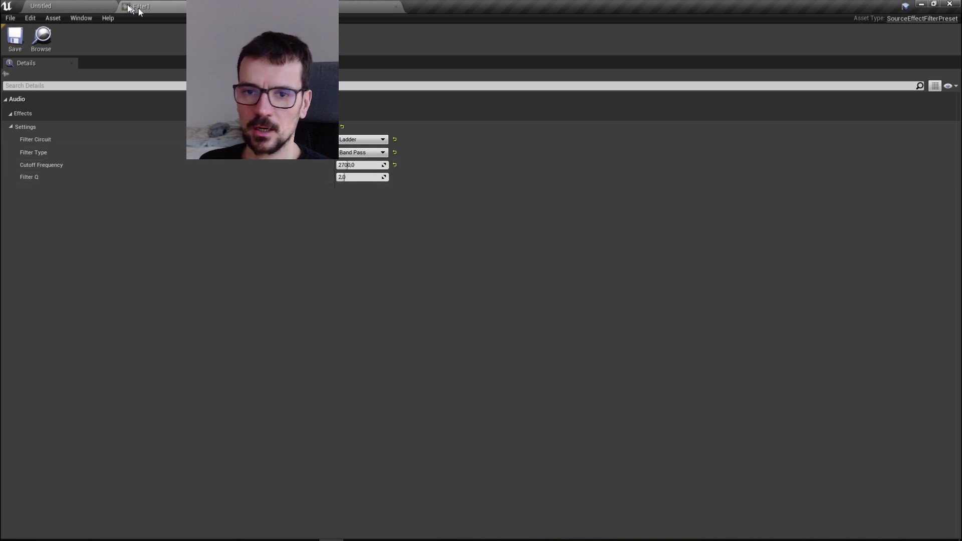
{"action": "left_click", "coordinate": [65, 6]}
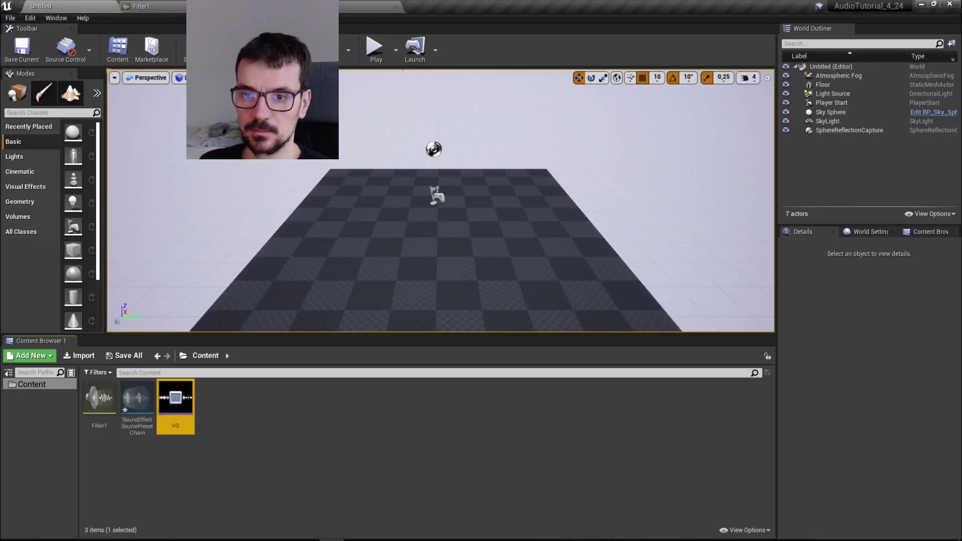
{"action": "left_click", "coordinate": [321, 6]}
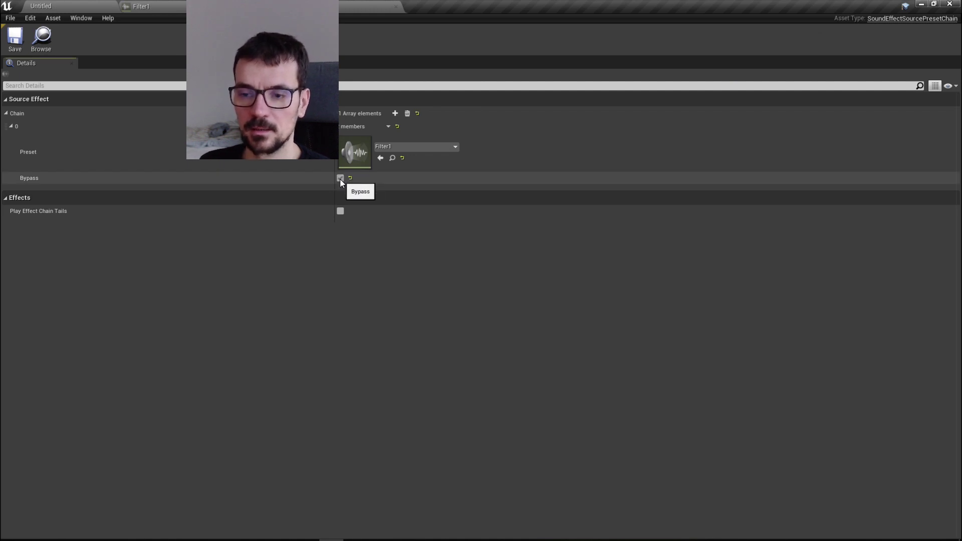
{"action": "left_click", "coordinate": [173, 6]}
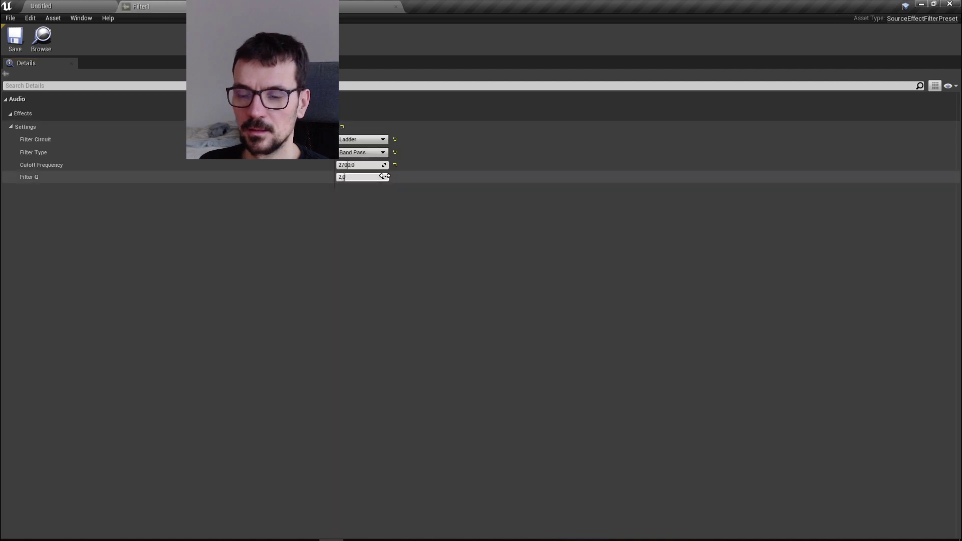
{"action": "left_click", "coordinate": [351, 6]}
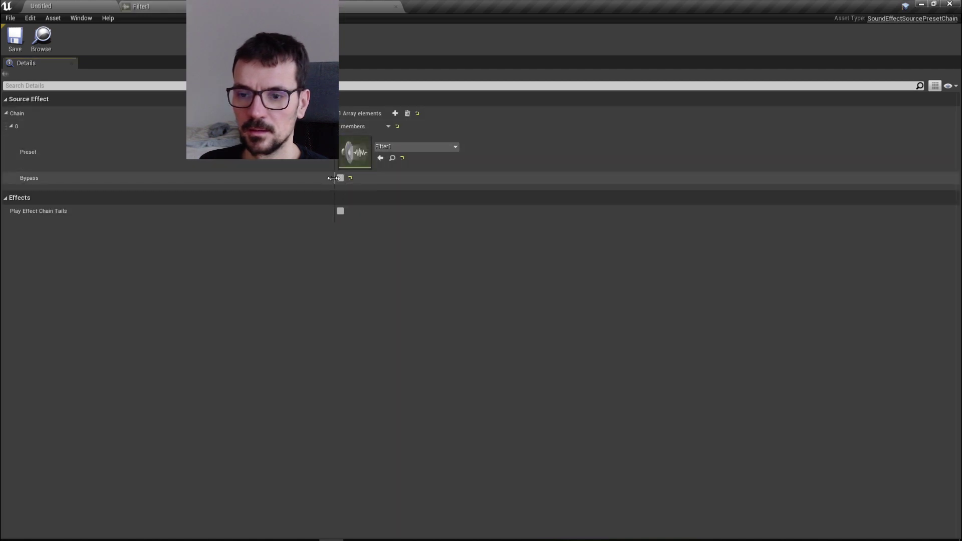
{"action": "left_click", "coordinate": [159, 5]}
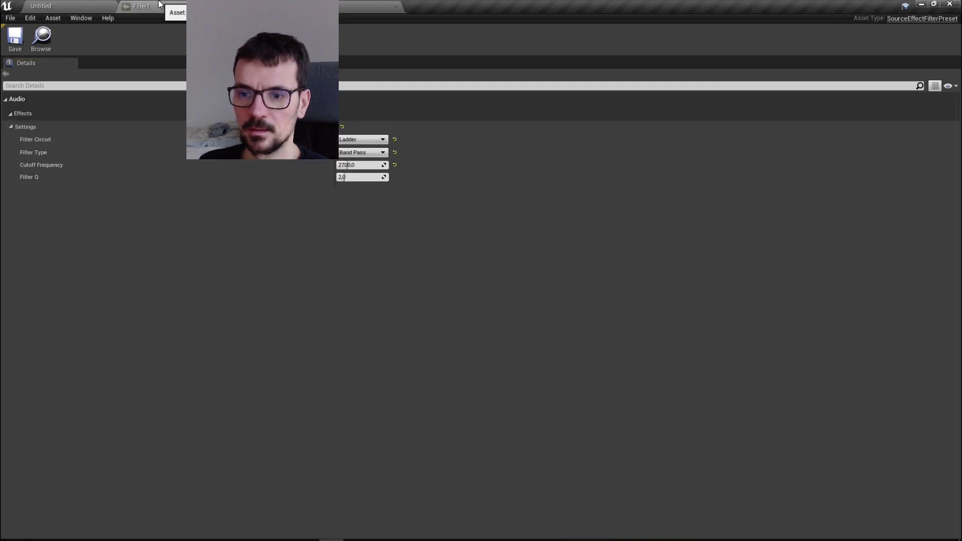
{"action": "left_click", "coordinate": [71, 5]}
{"action": "left_click", "coordinate": [180, 411]}
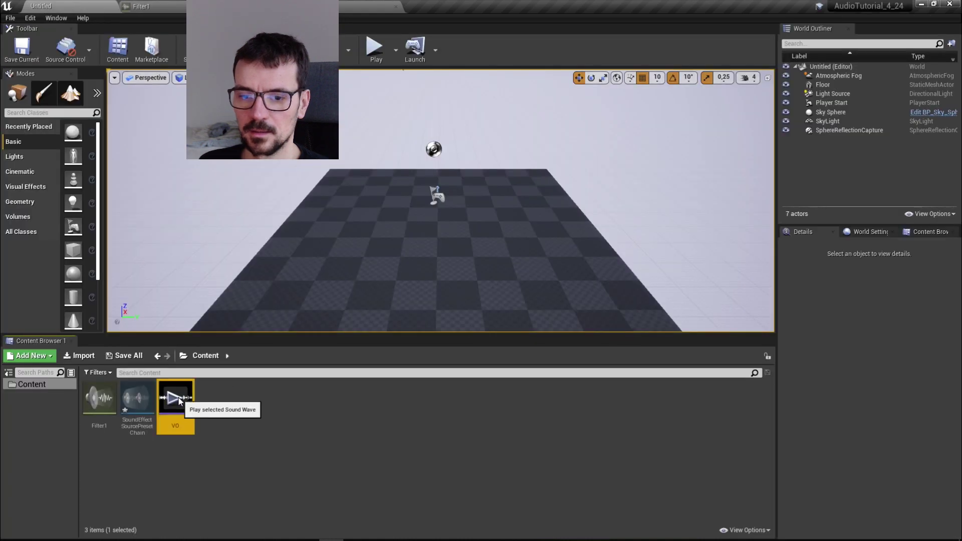
- Enable looping on the VO sound wave and return to the level editor
{"action": "double_click", "coordinate": [181, 417]}
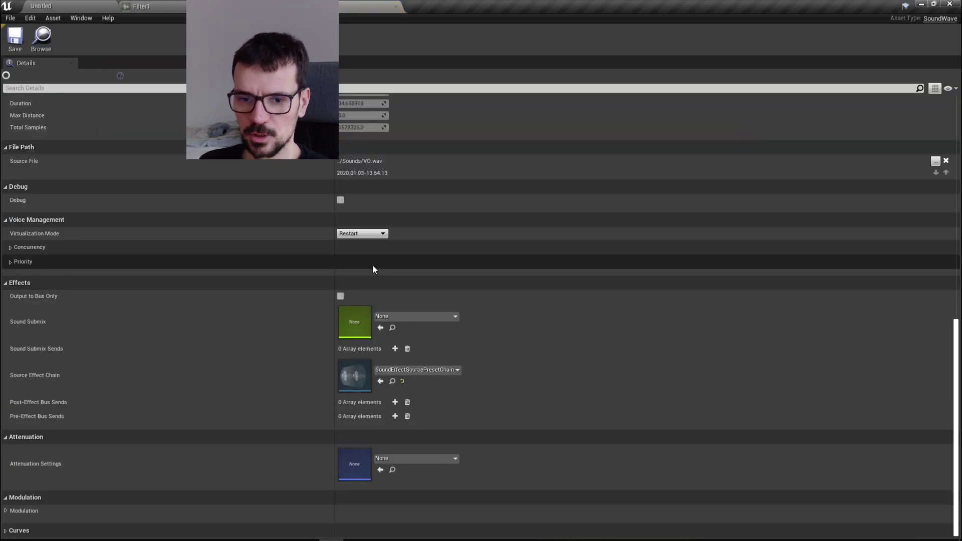
{"action": "scroll", "coordinate": [366, 303], "scroll_direction": "up", "scroll_amount": 15}
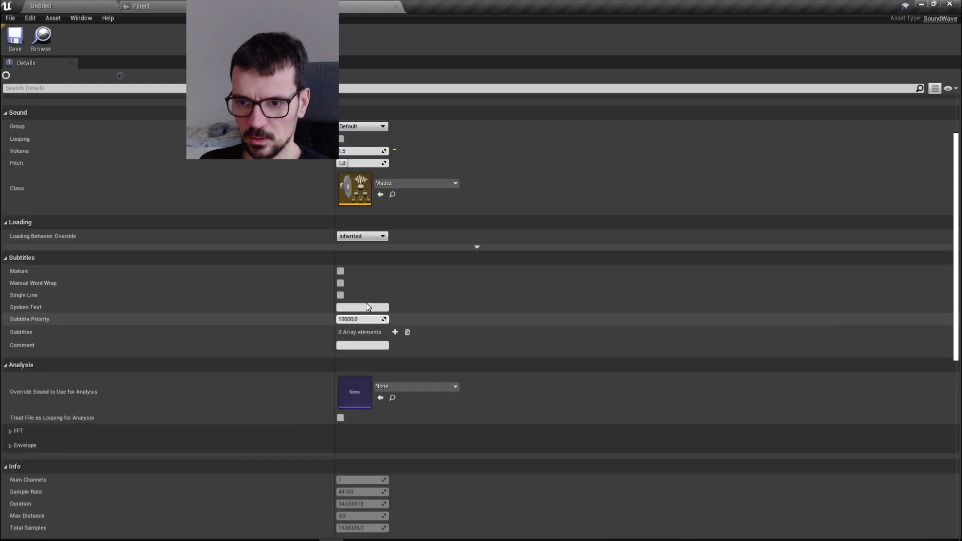
{"action": "scroll", "coordinate": [365, 306], "scroll_direction": "up", "scroll_amount": 3}
{"action": "left_click", "coordinate": [340, 211]}
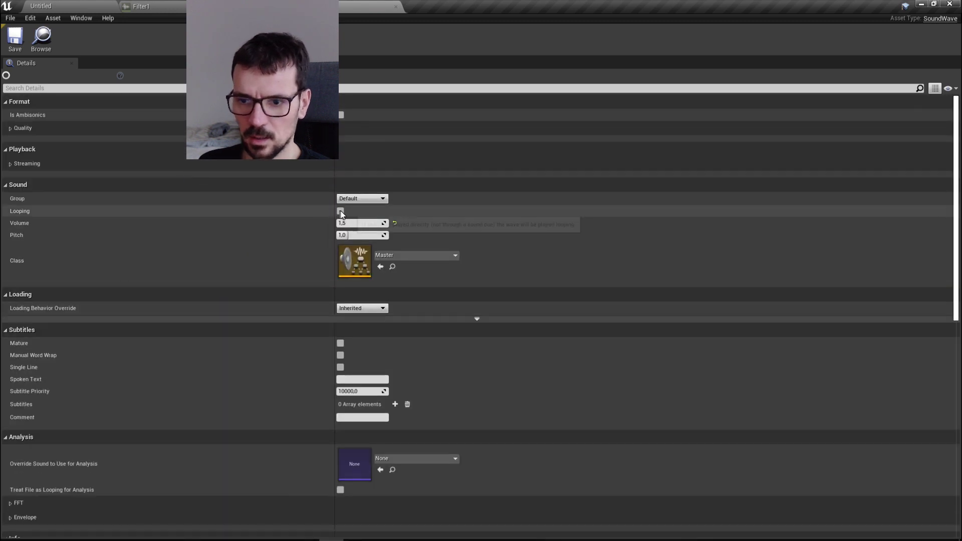
{"action": "key", "text": "alt+Tab"}
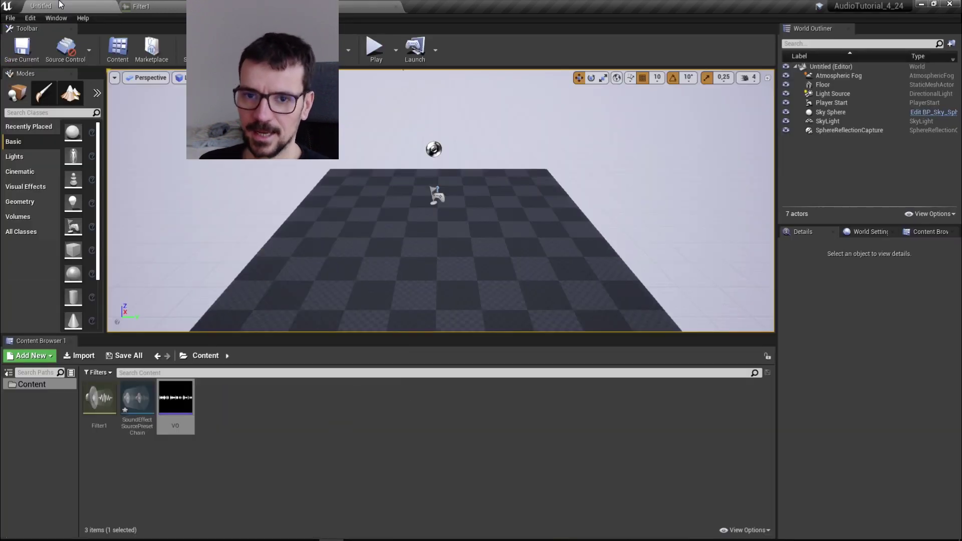
- Open the Filter1 preset from the chain and try cutoff frequencies between about 6807 and 418
{"action": "left_click", "coordinate": [326, 11]}
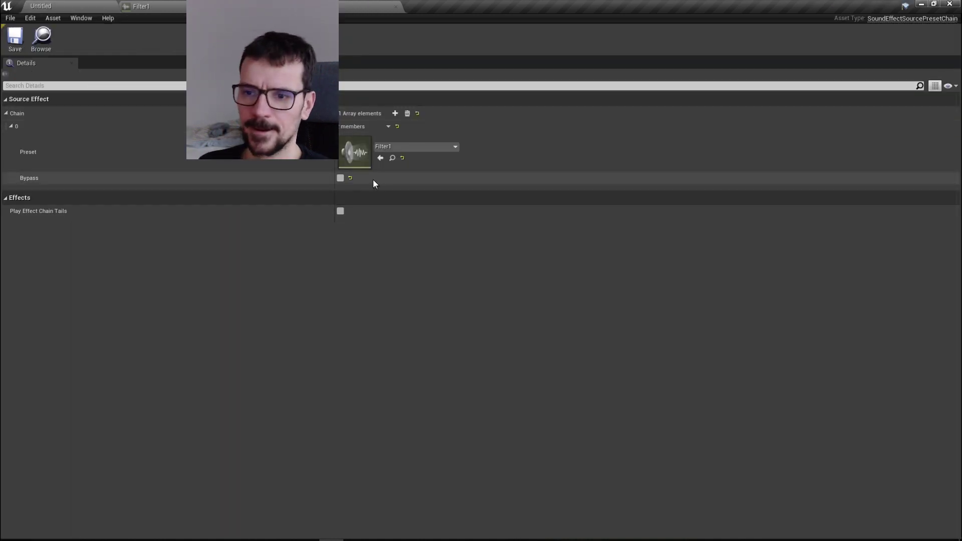
{"action": "double_click", "coordinate": [355, 152]}
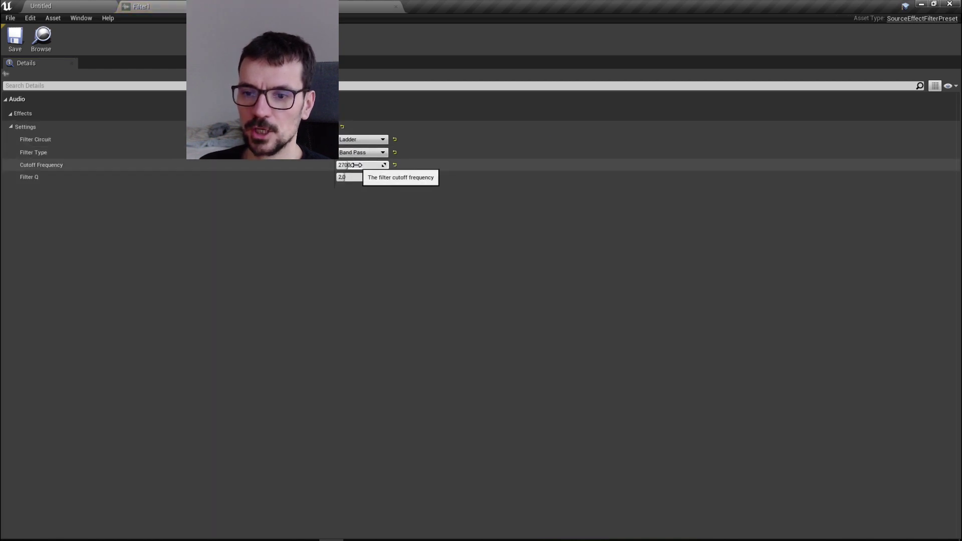
{"action": "left_click_drag", "start_coordinate": [356, 164], "coordinate": [376, 165]}
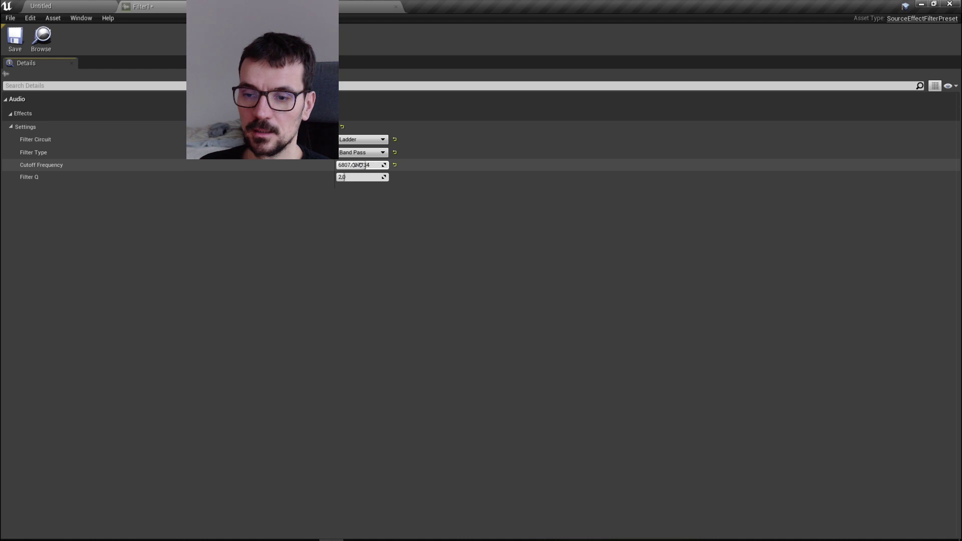
{"action": "left_click_drag", "start_coordinate": [360, 165], "coordinate": [354, 165]}
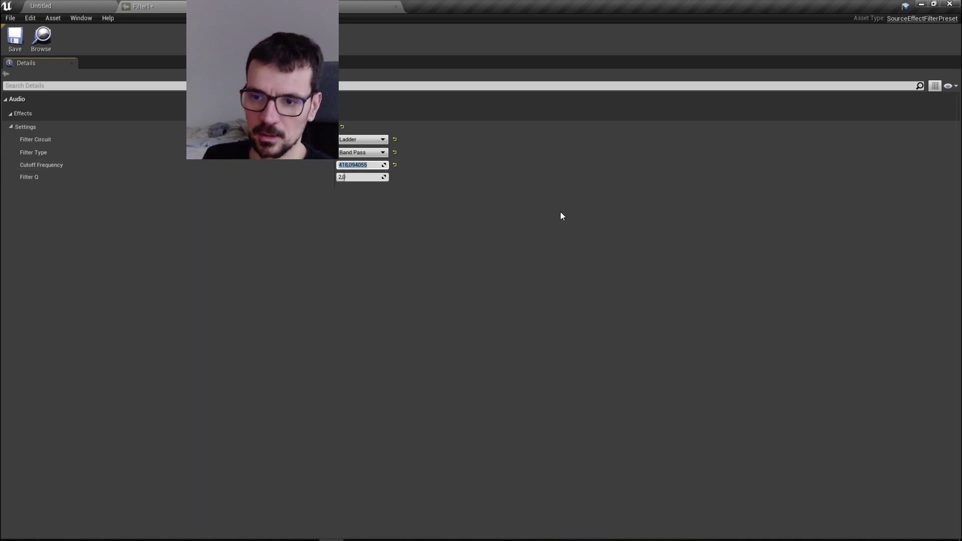
- Set the Filter1 preset's cutoff frequency to 2700 again
{"action": "type", "text": "27"}
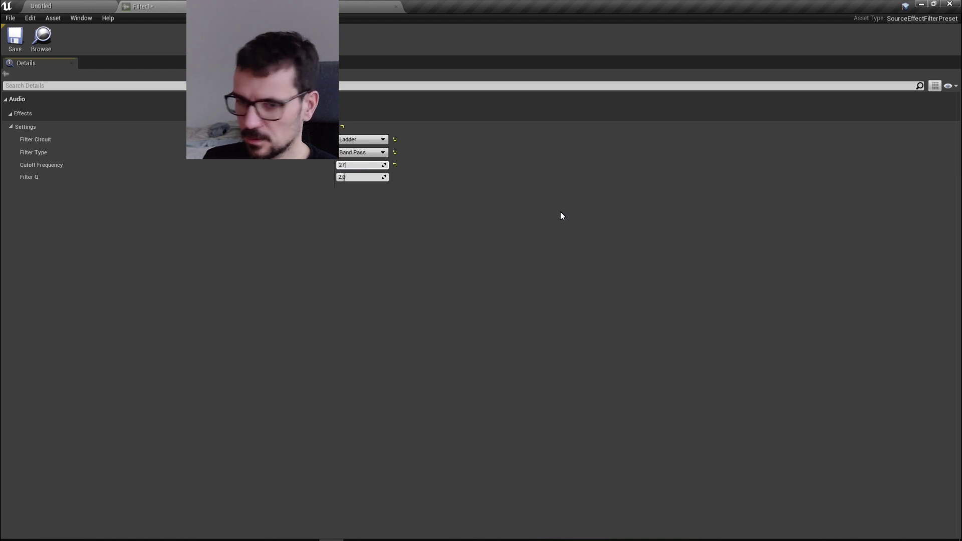
{"action": "type", "text": "00"}
{"action": "key", "text": "Return"}
{"action": "left_click", "coordinate": [530, 214]}
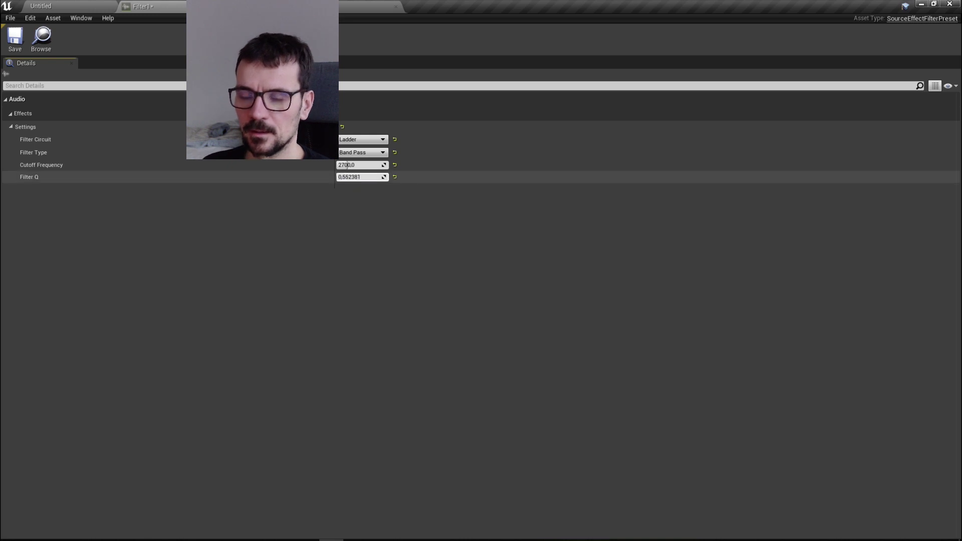
- Try Filter Q values up to about 9.37 on the Filter1 preset and set it to 0.5
{"action": "left_click_drag", "start_coordinate": [343, 178], "coordinate": [351, 177]}
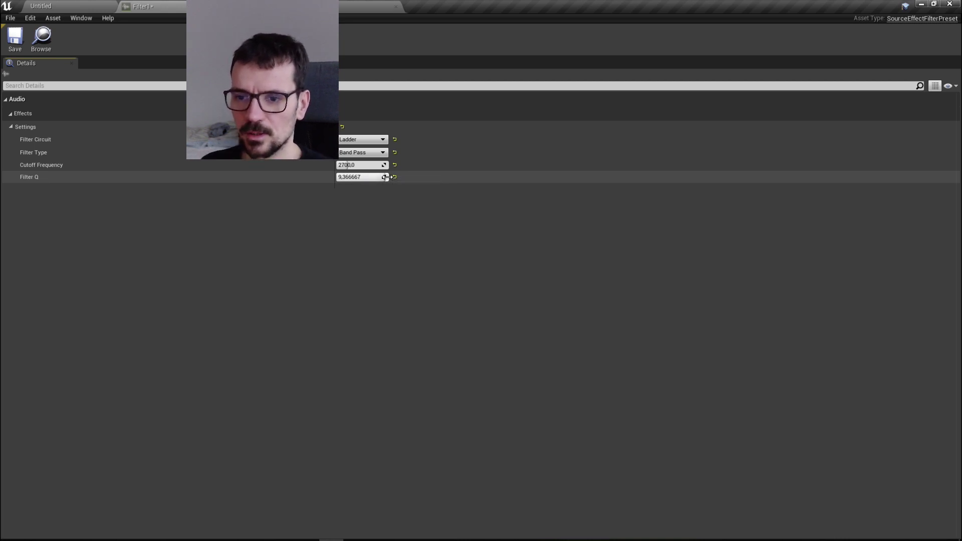
{"action": "left_click_drag", "start_coordinate": [378, 178], "coordinate": [353, 178]}
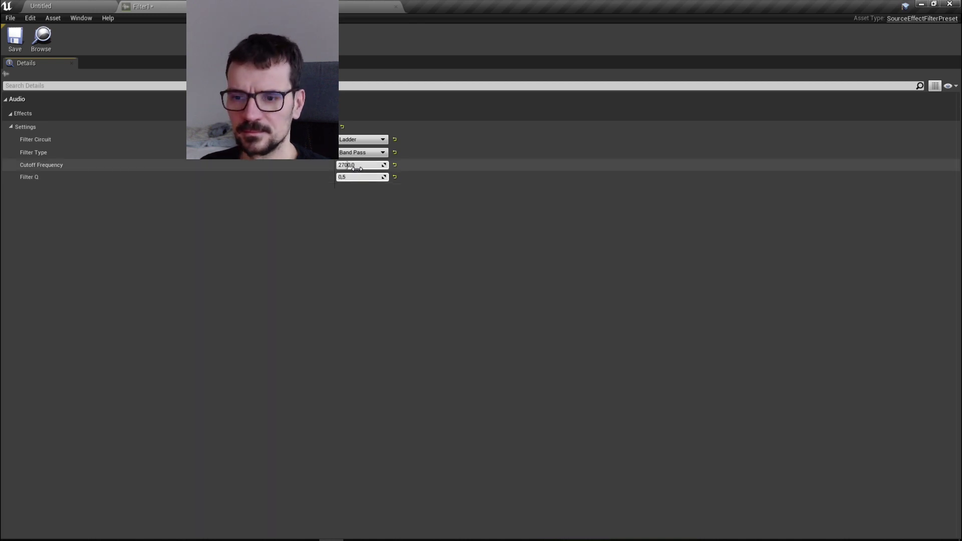
- Create a source effect preset of the SourceEffectBitCrusherPreset class in the Content folder, keeping its default name, and open it
{"action": "left_click", "coordinate": [82, 5]}
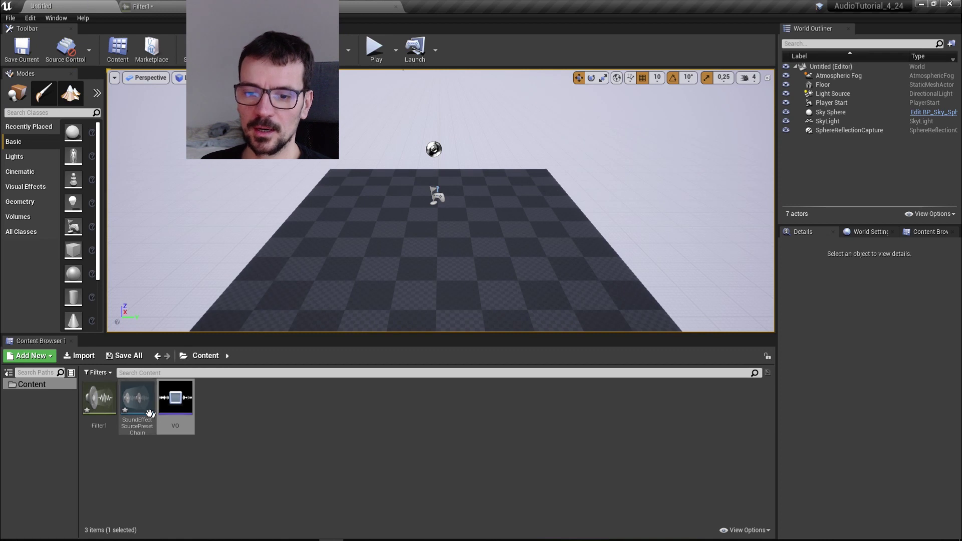
{"action": "right_click", "coordinate": [236, 404]}
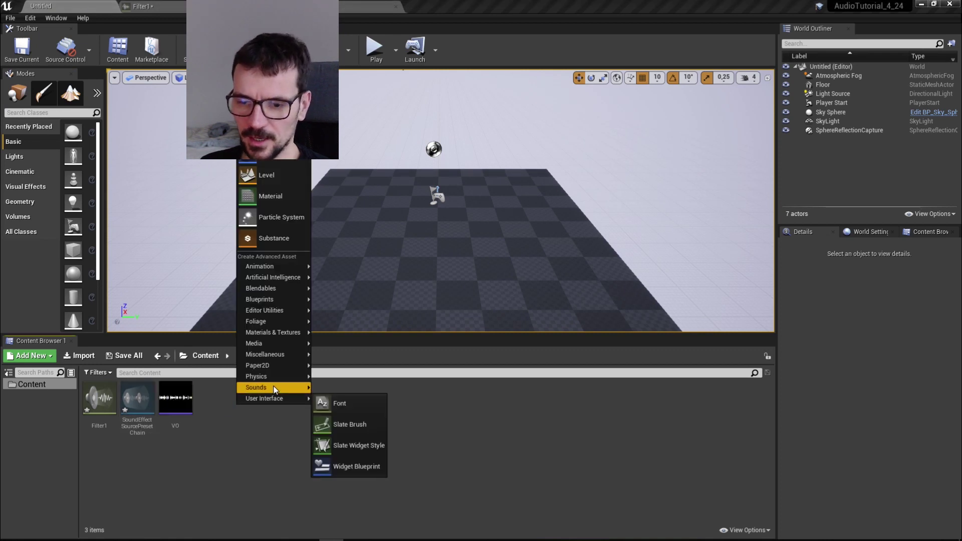
{"action": "mouse_move", "coordinate": [275, 389]}
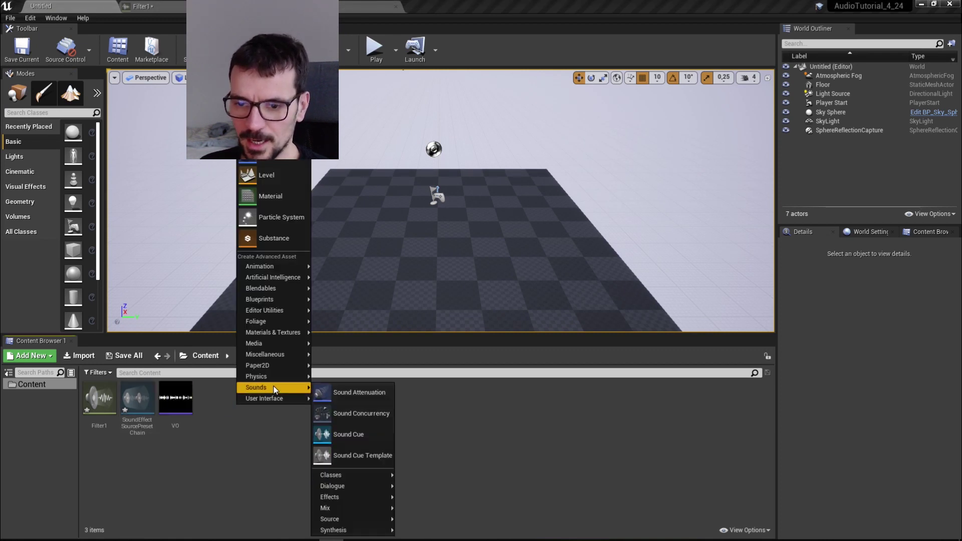
{"action": "mouse_move", "coordinate": [375, 500]}
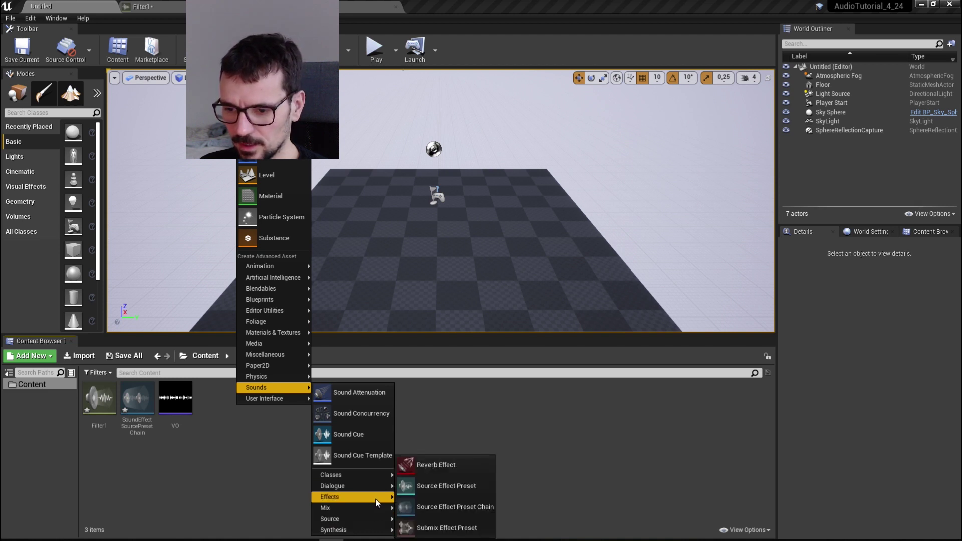
{"action": "left_click", "coordinate": [432, 486]}
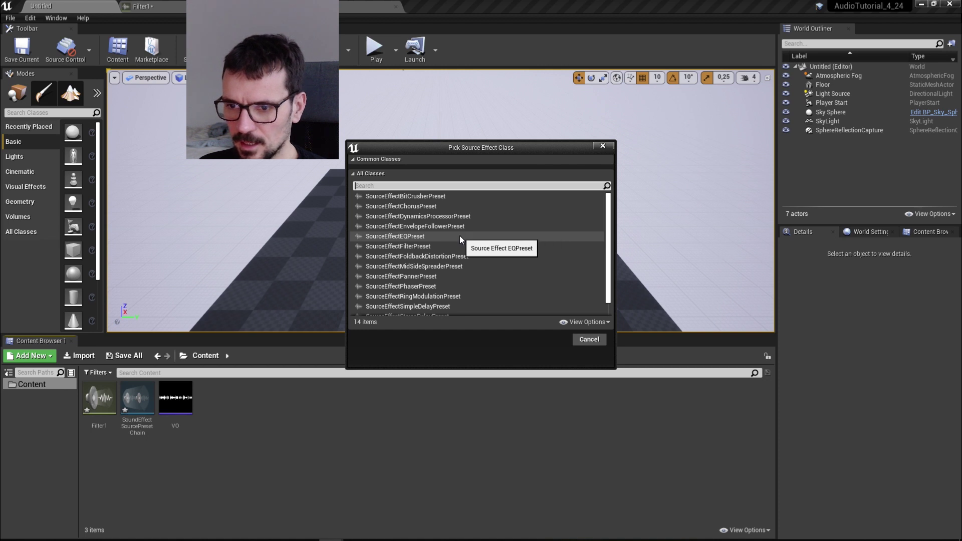
{"action": "left_click", "coordinate": [419, 197]}
{"action": "left_click", "coordinate": [548, 339]}
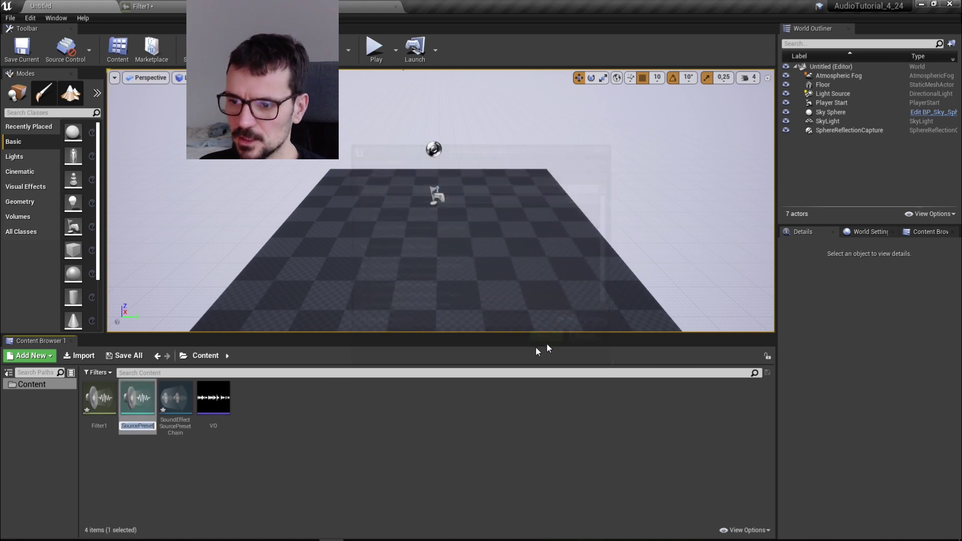
{"action": "double_click", "coordinate": [136, 413]}
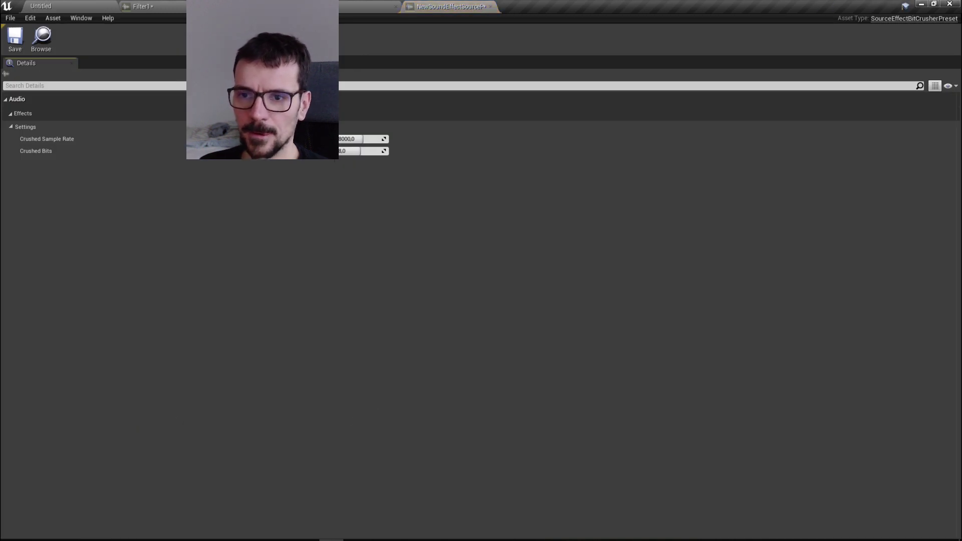
- Add a second element to the source effect preset chain and assign NewSoundEffectSourcePreset to it
{"action": "left_click", "coordinate": [142, 6]}
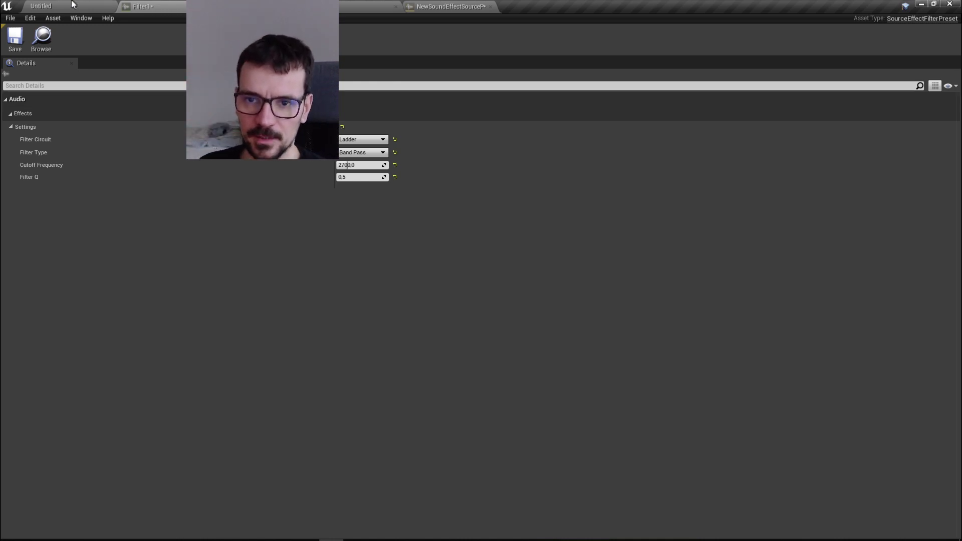
{"action": "left_click", "coordinate": [41, 6]}
{"action": "double_click", "coordinate": [170, 427]}
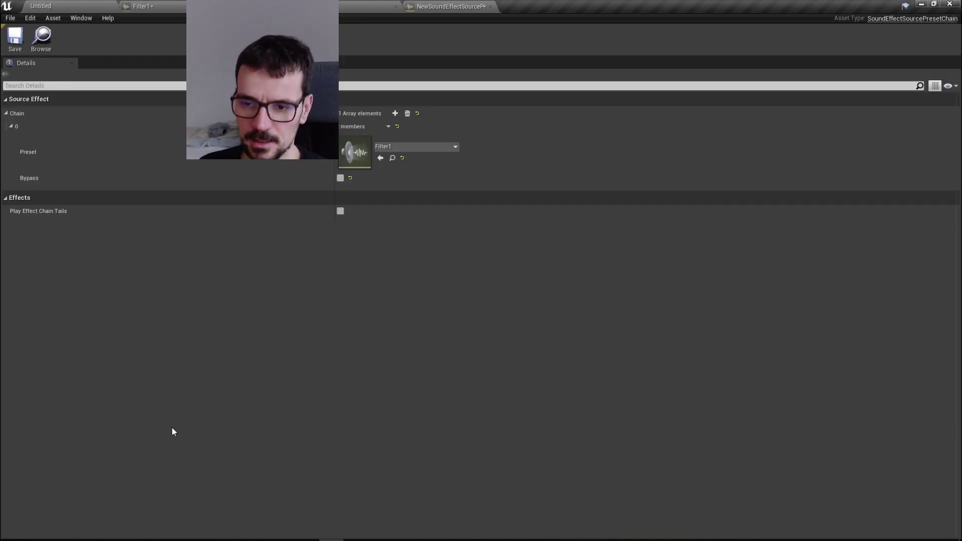
{"action": "left_click", "coordinate": [396, 113]}
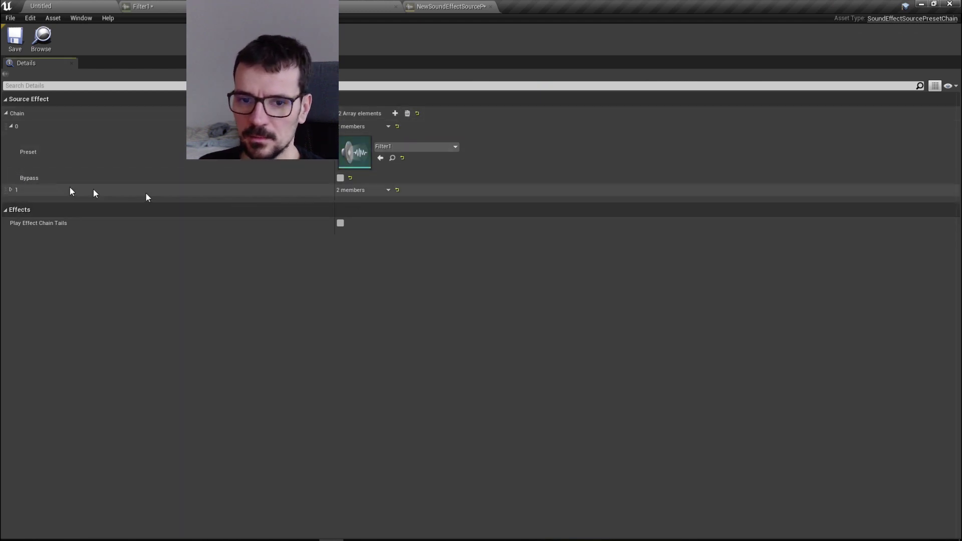
{"action": "left_click", "coordinate": [11, 189]}
{"action": "left_click", "coordinate": [428, 210]}
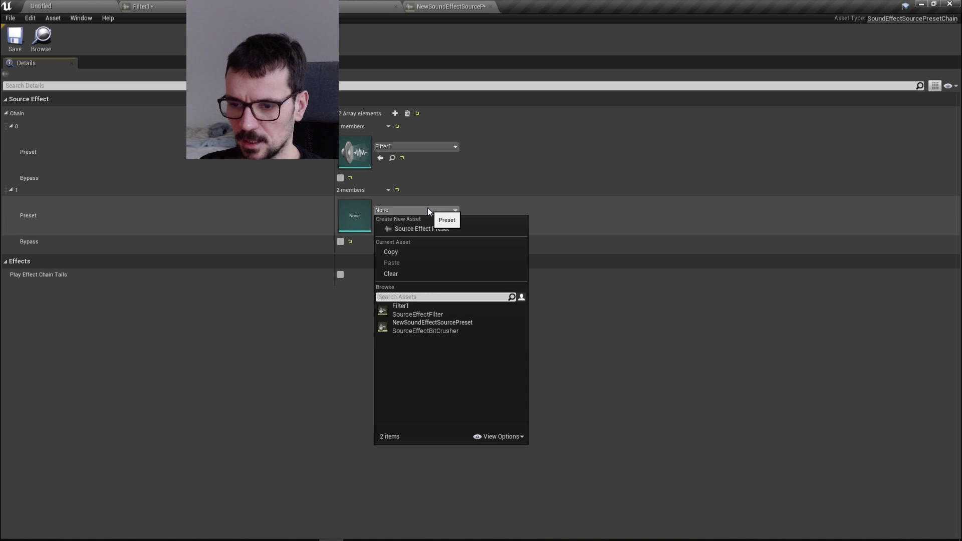
{"action": "left_click", "coordinate": [453, 326]}
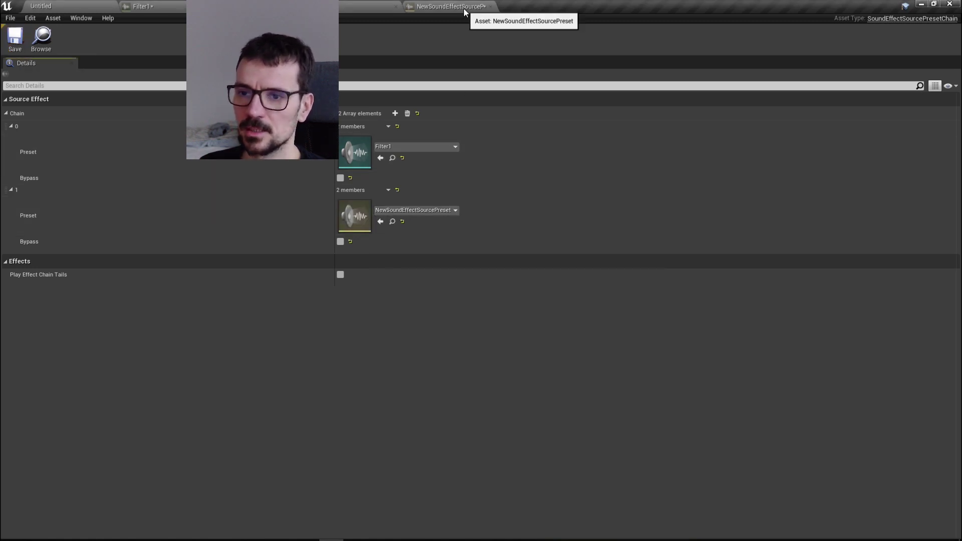
- Bypass the Filter1 preset in the source effect preset chain
{"action": "left_click", "coordinate": [113, 5]}
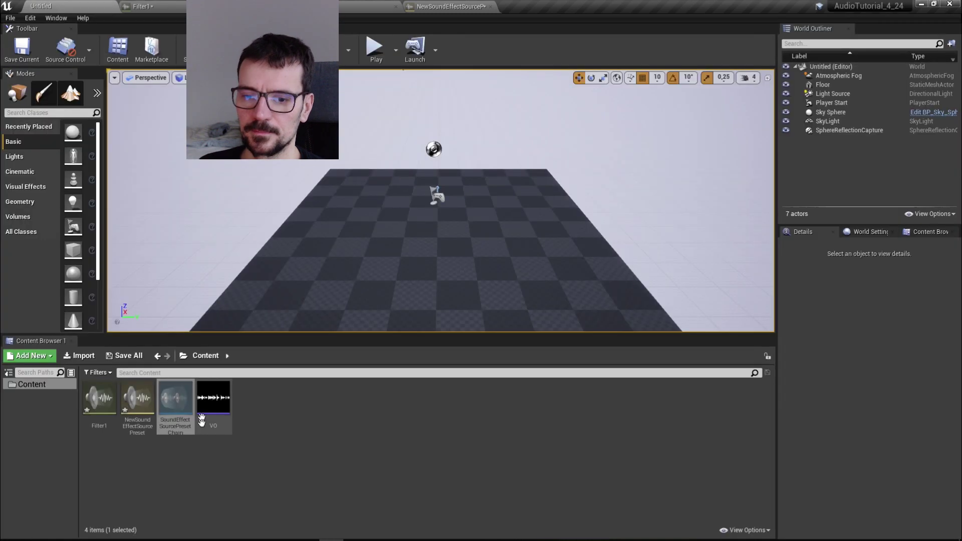
{"action": "left_click", "coordinate": [382, 8]}
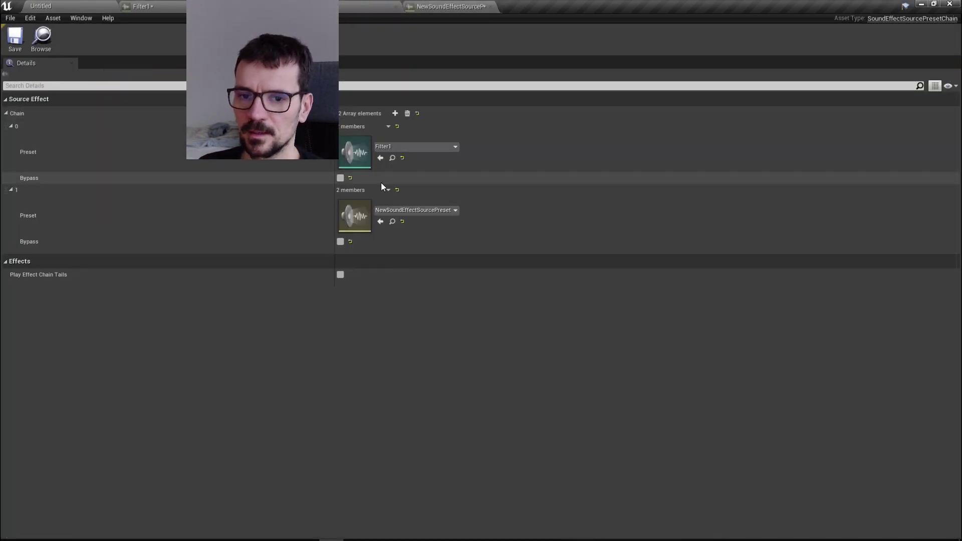
{"action": "left_click", "coordinate": [340, 178]}
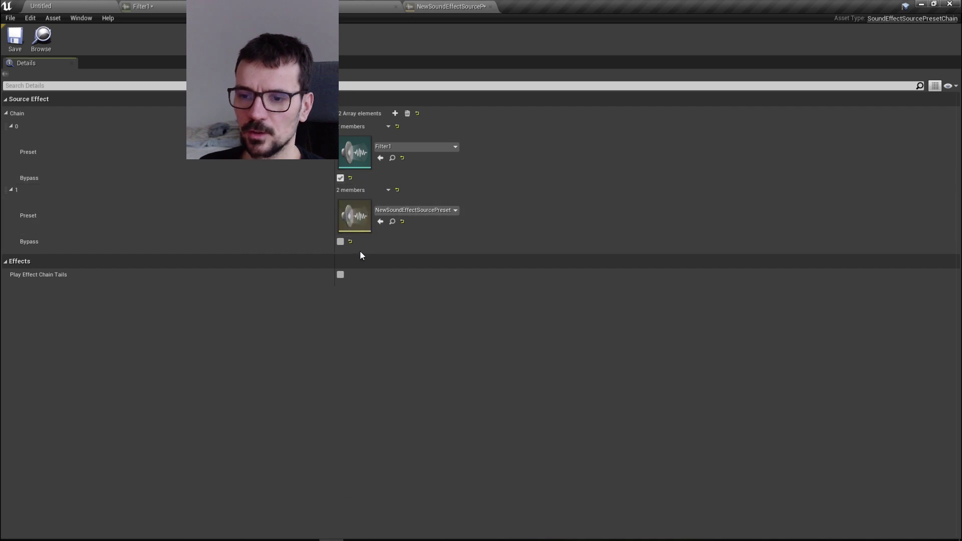
- Open the bit crusher preset from the chain, set its crushed sample rate to 15000 and reduce it to about 13757
{"action": "double_click", "coordinate": [354, 221]}
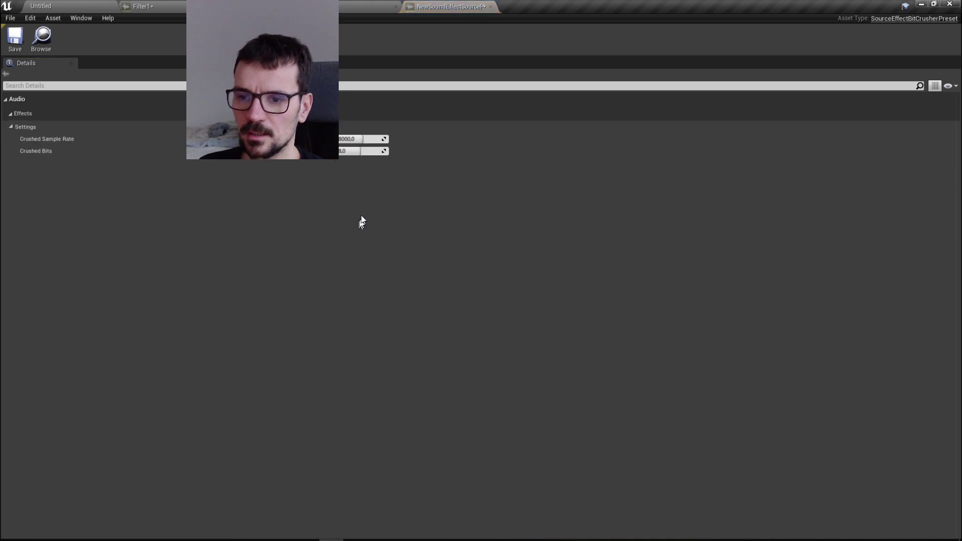
{"action": "left_click", "coordinate": [362, 139]}
{"action": "type", "text": "15000"}
{"action": "key", "text": "Return"}
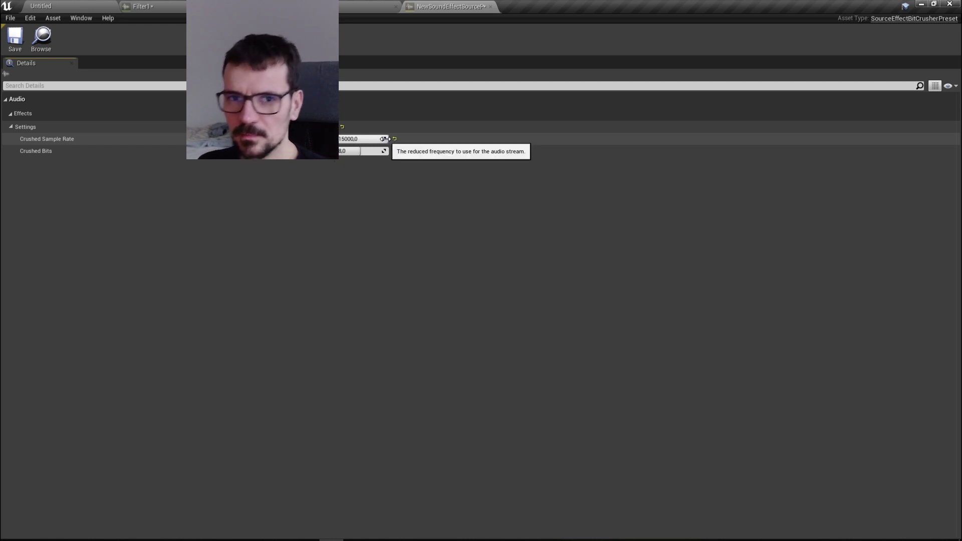
{"action": "left_click_drag", "start_coordinate": [385, 139], "coordinate": [366, 139]}
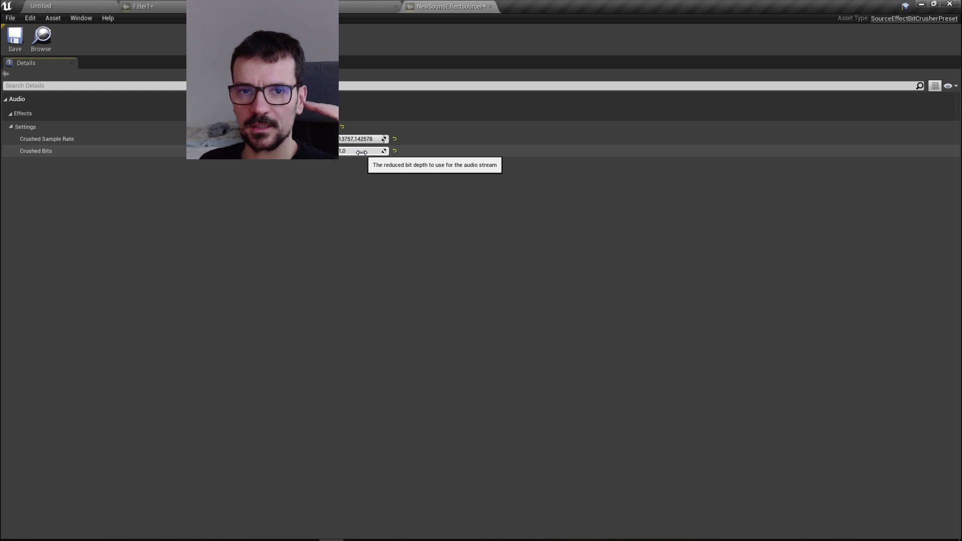
- Try crushed bits up to 16 on the bit crusher preset, ending at about 3.57, and lower the crushed sample rate to about 10857
{"action": "mouse_move", "coordinate": [362, 152]}
{"action": "left_mouse_down"}
{"action": "mouse_move", "coordinate": [386, 151]}
{"action": "mouse_move", "coordinate": [365, 148]}
{"action": "left_mouse_up"}
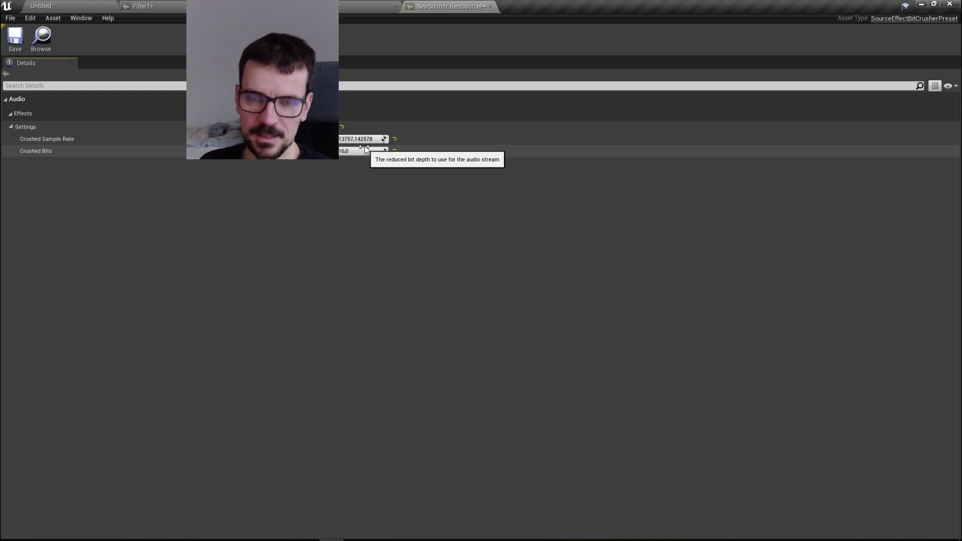
{"action": "left_click_drag", "start_coordinate": [366, 150], "coordinate": [351, 151]}
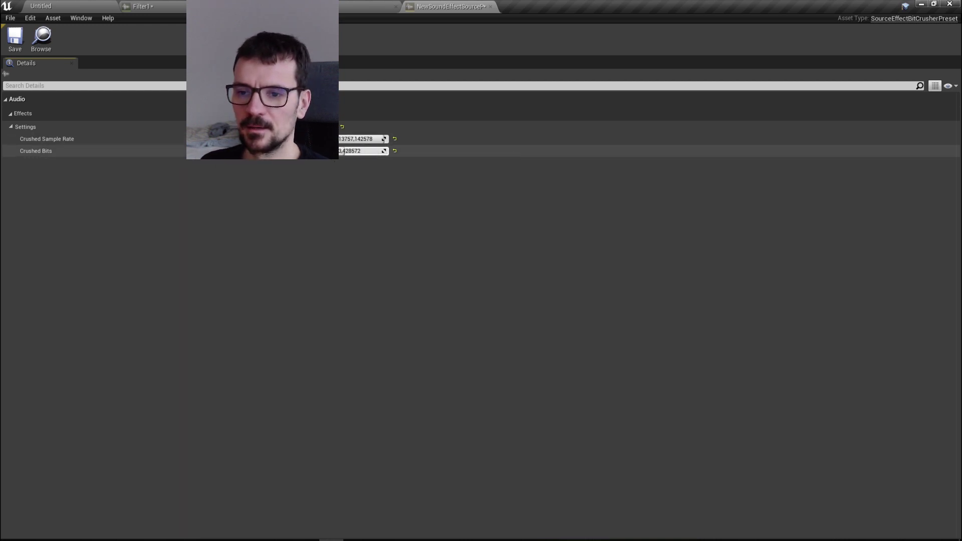
{"action": "mouse_move", "coordinate": [357, 151]}
{"action": "left_mouse_down"}
{"action": "mouse_move", "coordinate": [373, 140]}
{"action": "mouse_move", "coordinate": [362, 140]}
{"action": "left_mouse_up"}
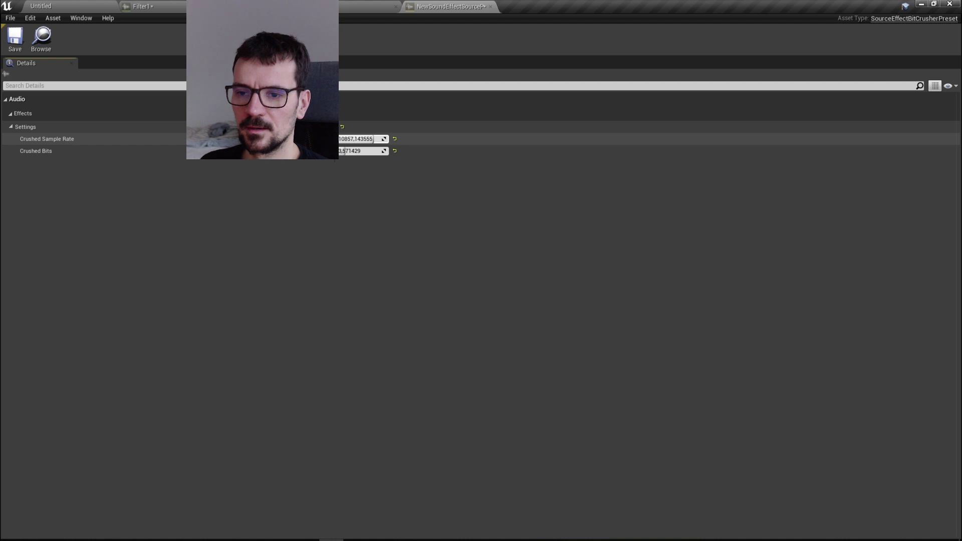
- Turn off the Filter1 bypass in the chain and move the bit crusher preset ahead of Filter1
{"action": "left_click", "coordinate": [351, 6]}
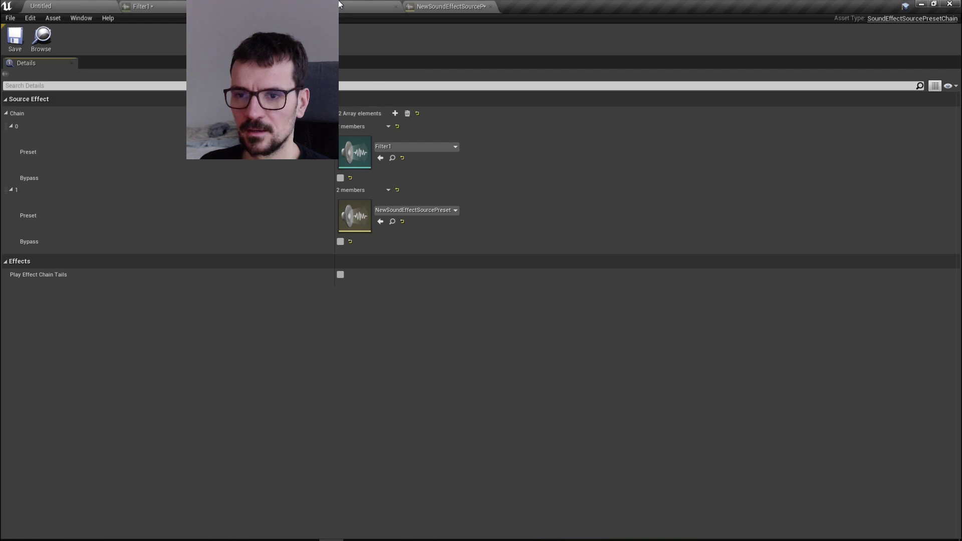
{"action": "left_click", "coordinate": [360, 6]}
{"action": "left_click", "coordinate": [261, 6]}
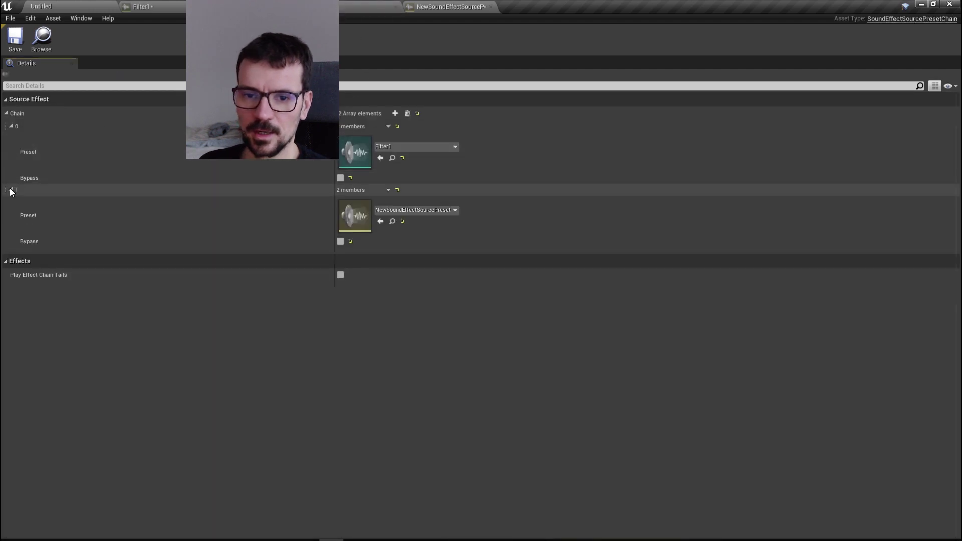
{"action": "left_click", "coordinate": [10, 128]}
{"action": "left_click", "coordinate": [11, 139]}
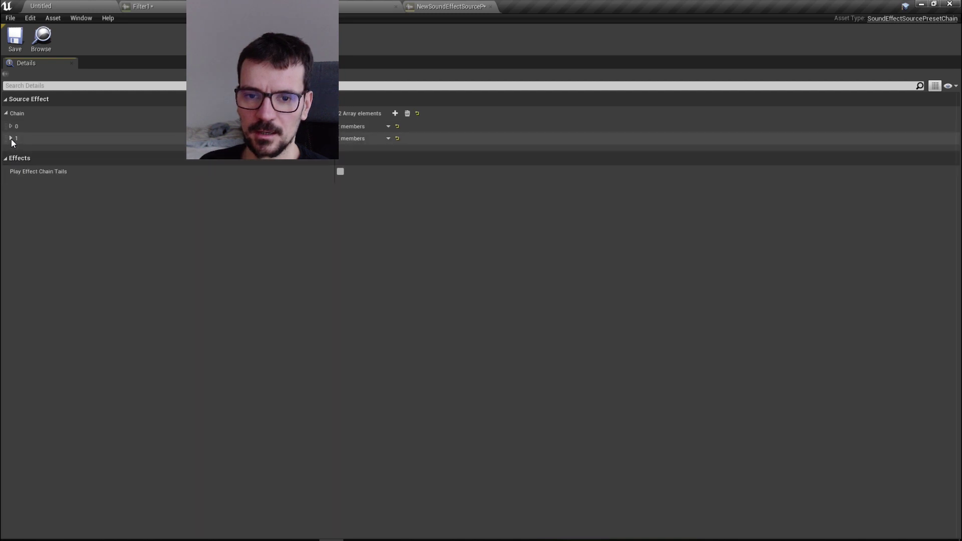
{"action": "left_click", "coordinate": [10, 127]}
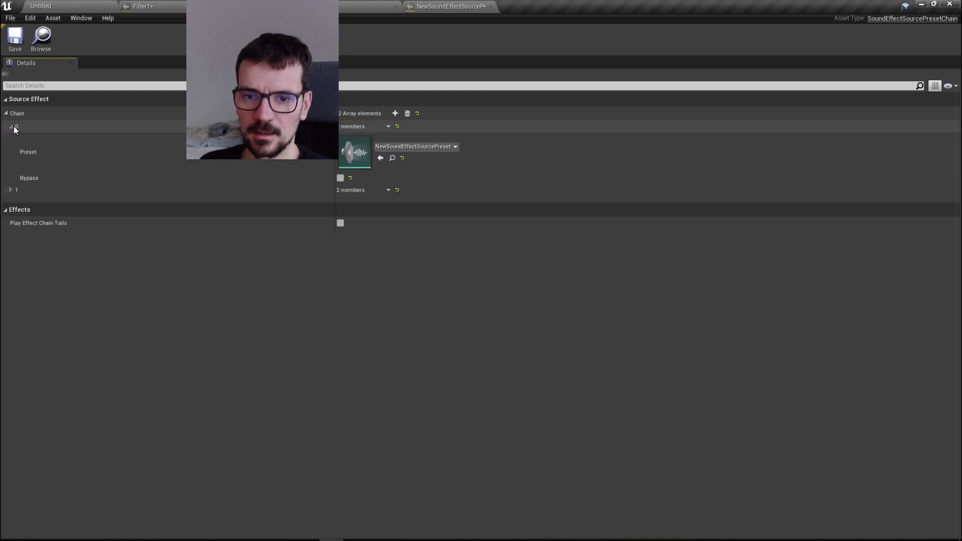
{"action": "left_click", "coordinate": [11, 189]}
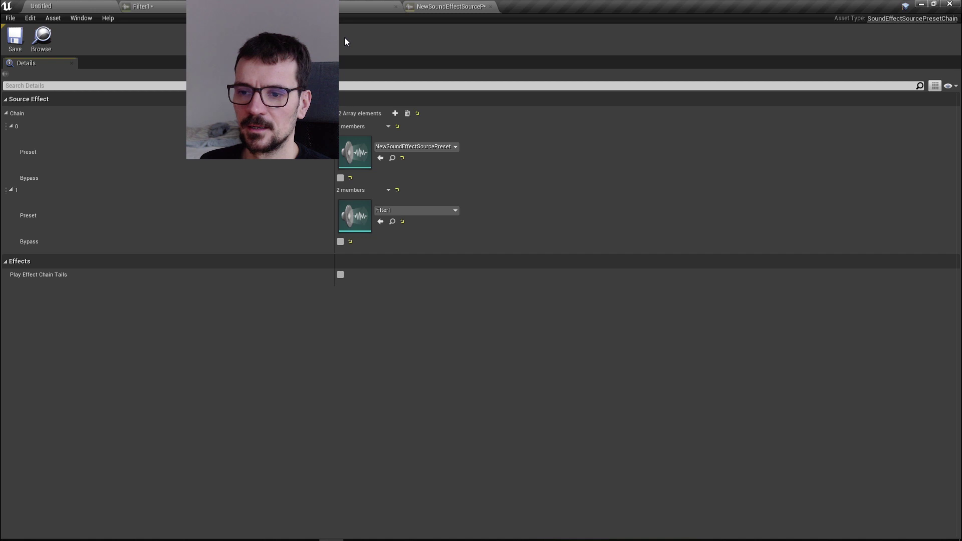
- Start another source effect preset and look through the available source effect classes
{"action": "left_click", "coordinate": [75, 6]}
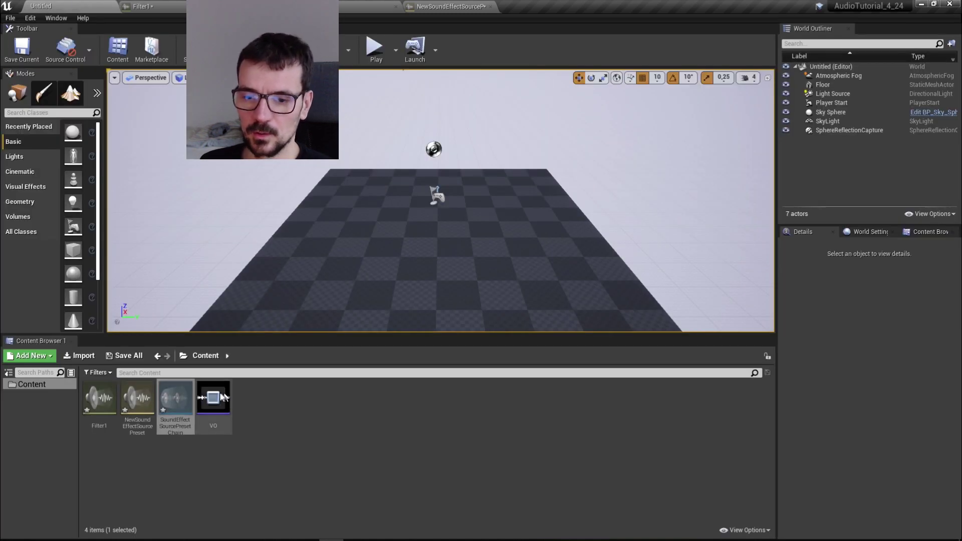
{"action": "right_click", "coordinate": [276, 439]}
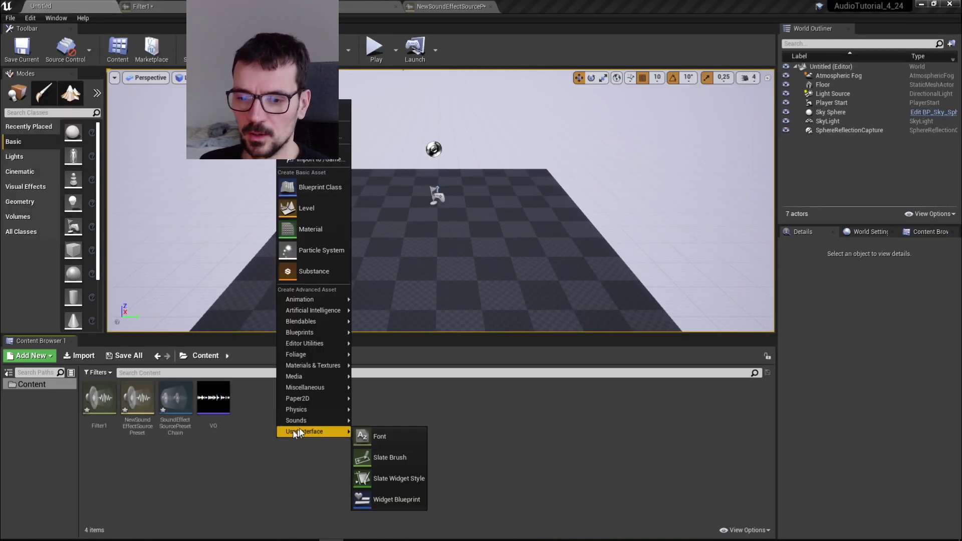
{"action": "mouse_move", "coordinate": [316, 421]}
{"action": "mouse_move", "coordinate": [394, 501]}
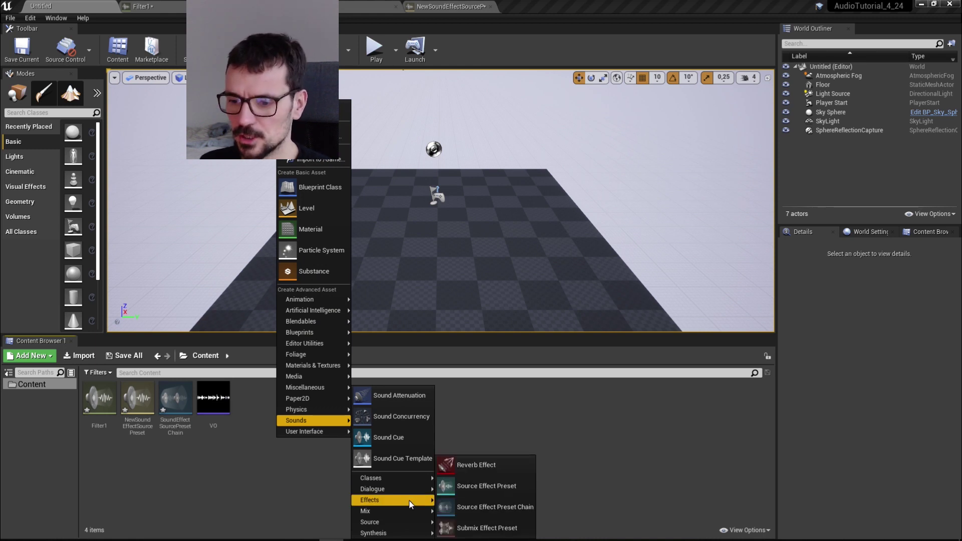
{"action": "left_click", "coordinate": [470, 486]}
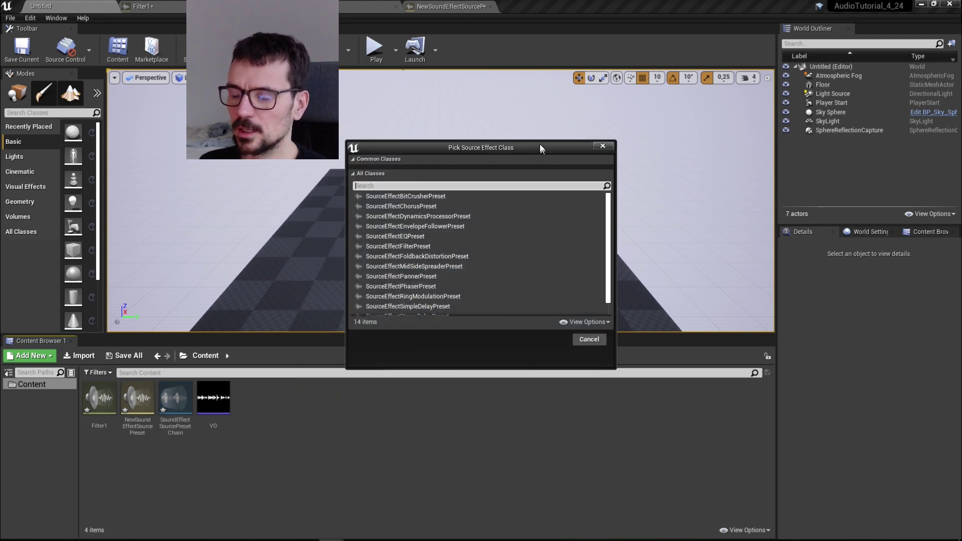
{"action": "left_click_drag", "start_coordinate": [540, 147], "coordinate": [522, 90]}
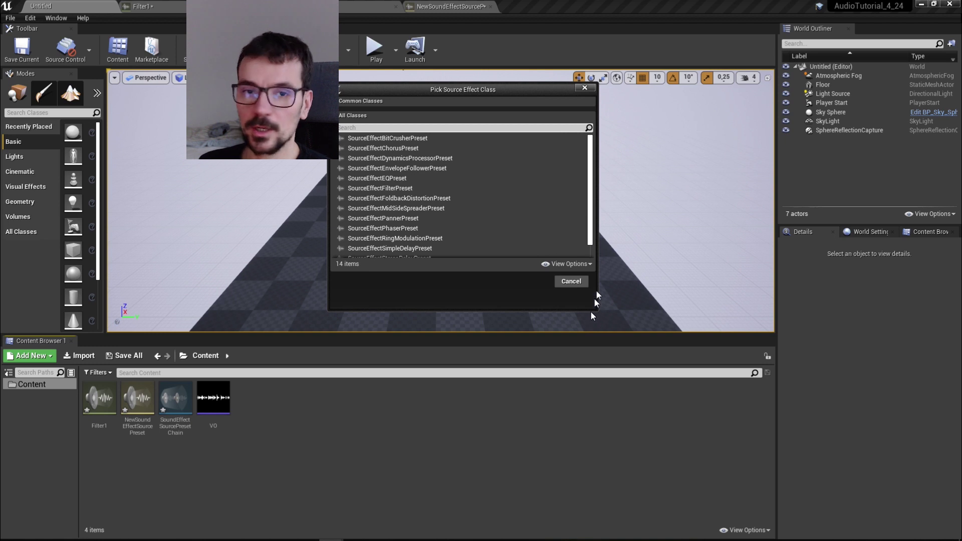
{"action": "left_click_drag", "start_coordinate": [590, 231], "coordinate": [591, 252]}
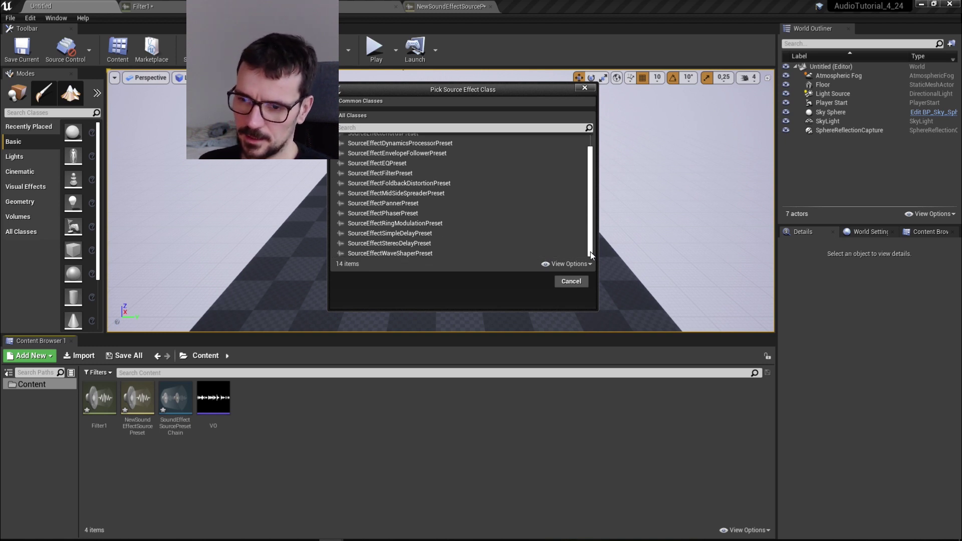
{"action": "left_click_drag", "start_coordinate": [590, 216], "coordinate": [591, 203]}
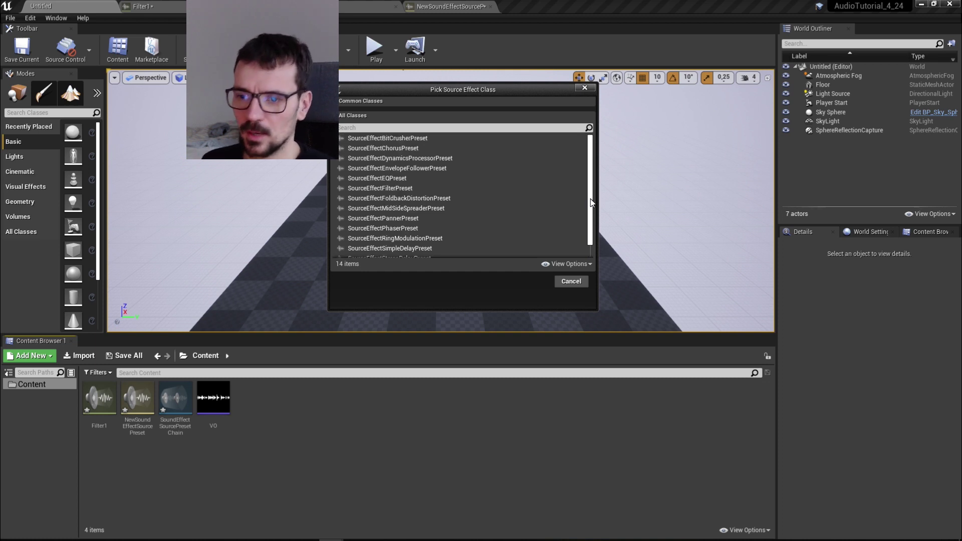
{"action": "left_click_drag", "start_coordinate": [591, 202], "coordinate": [592, 215]}
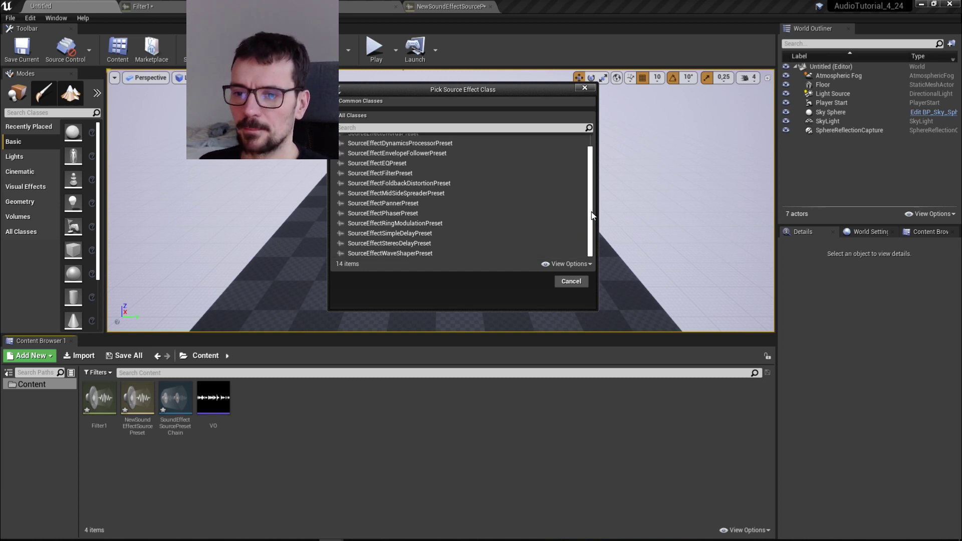